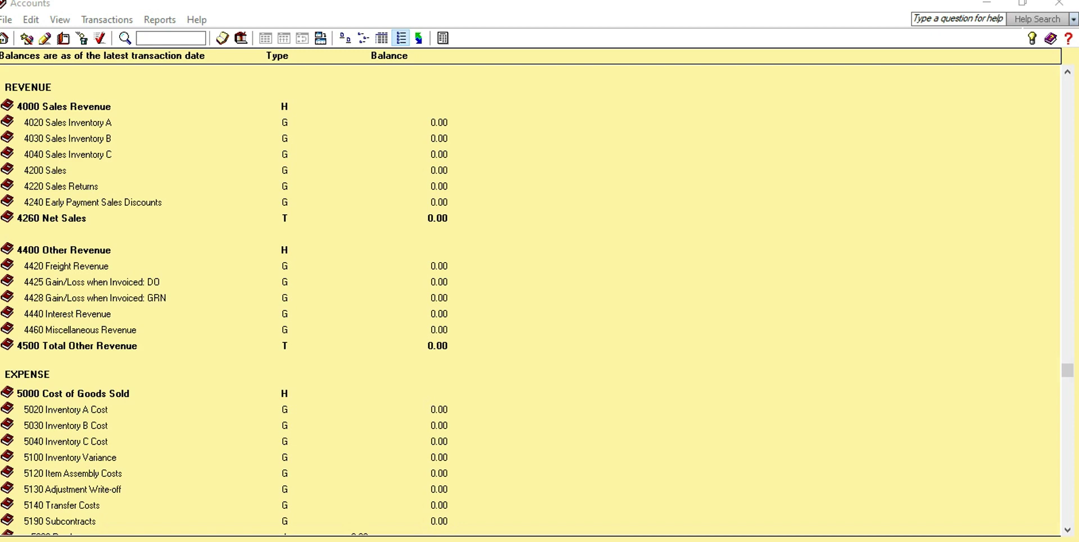
Rename ledger account 4020 under Sales Revenue as "Customized Training" and save the record
left_click(67, 122)
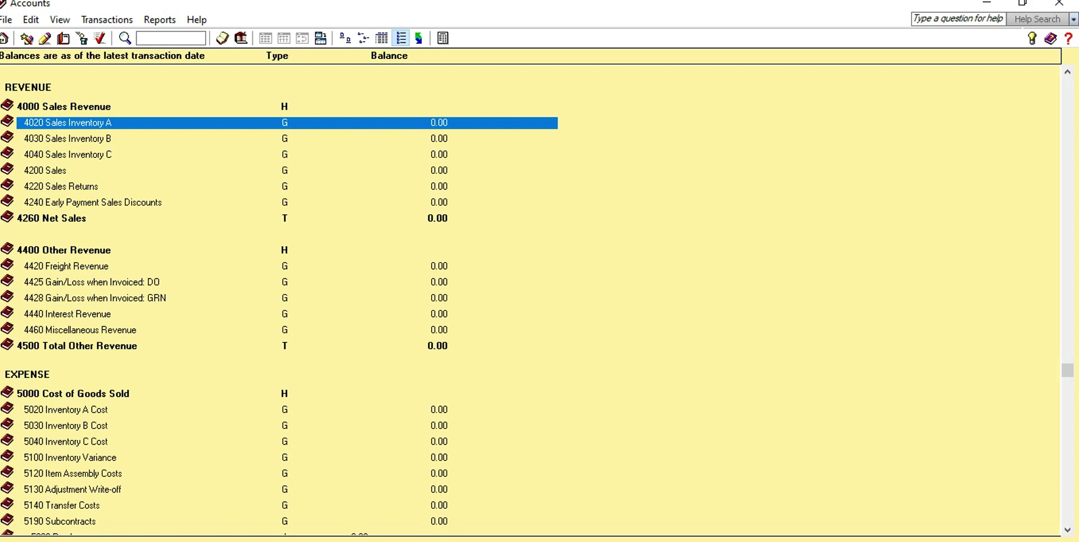
double_click(67, 123)
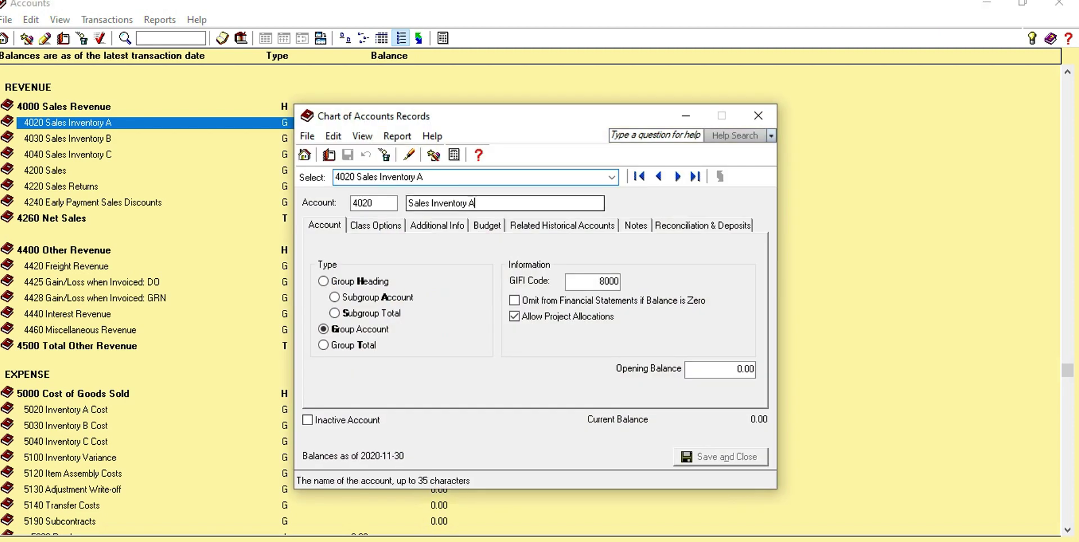
left_click_drag(478, 204, 408, 203)
type("C")
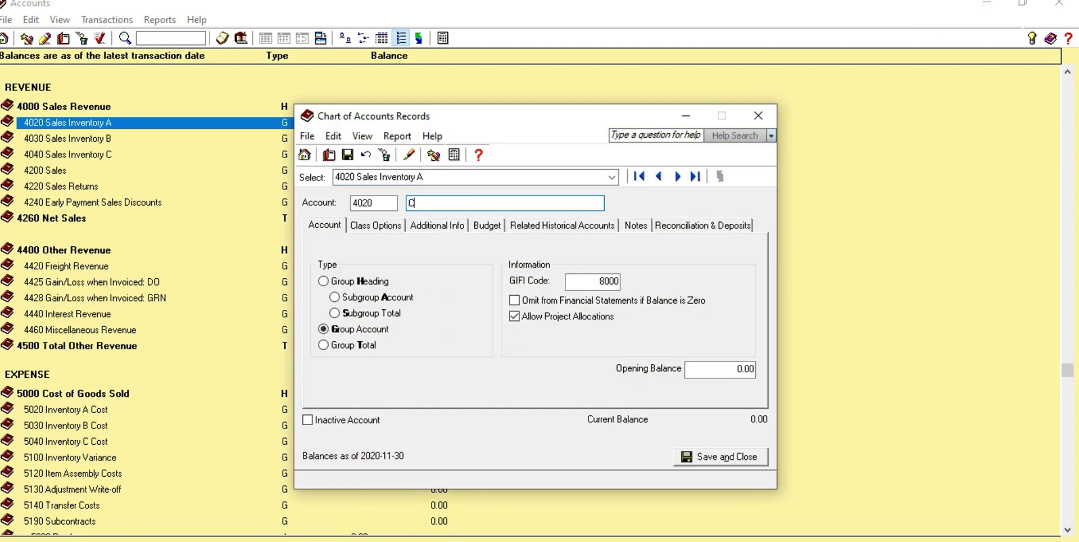
type("ustomized Training")
left_click(721, 457)
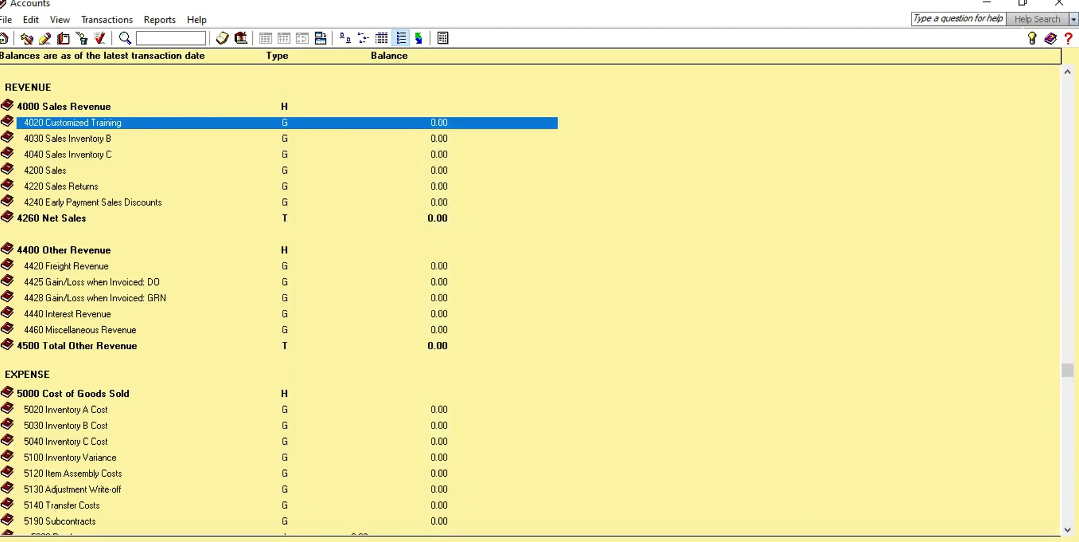
Rename ledger account 4030 under Sales Revenue as "General Training" and save the record
double_click(67, 139)
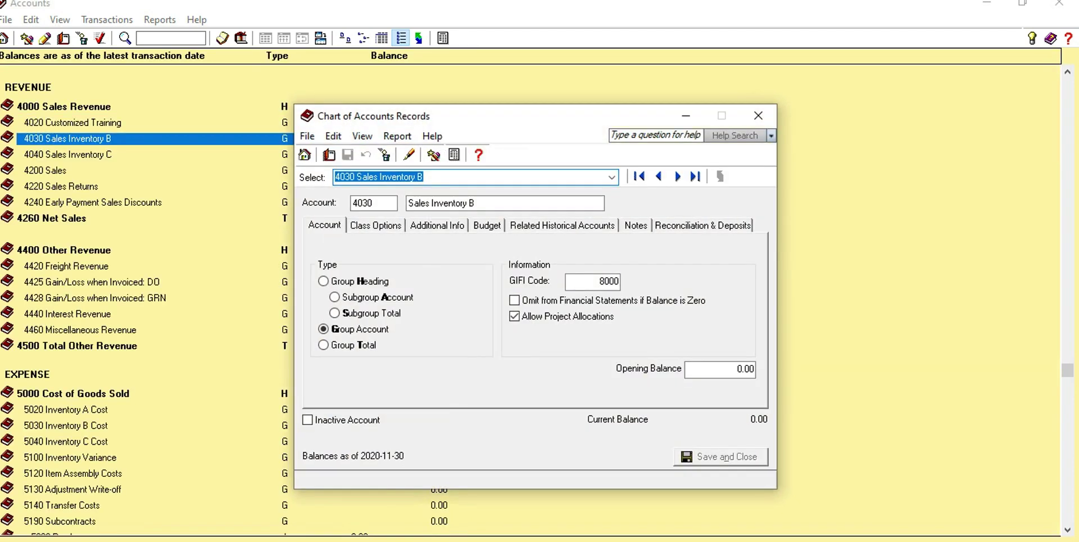
left_click_drag(483, 204, 402, 203)
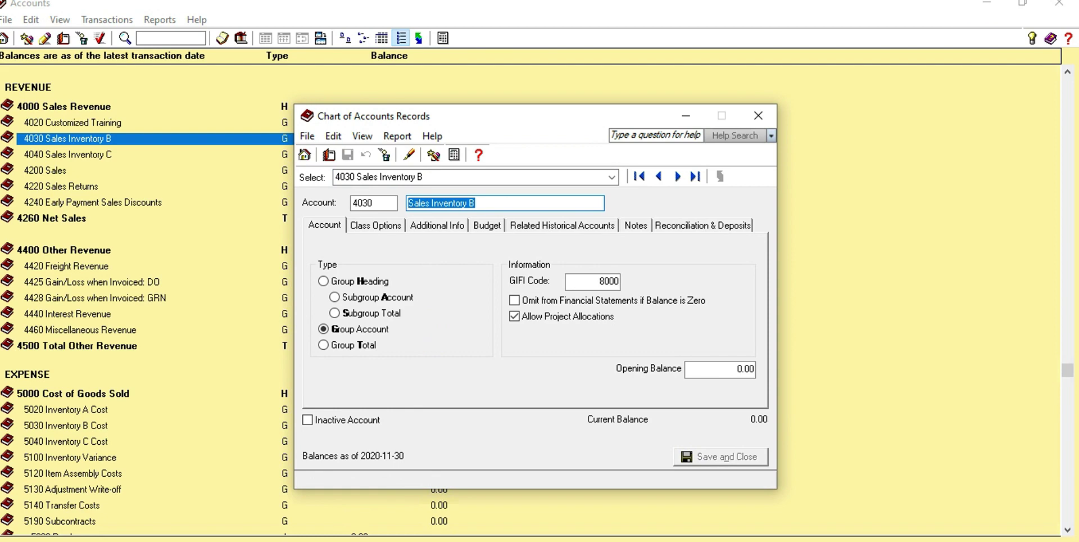
type("General ")
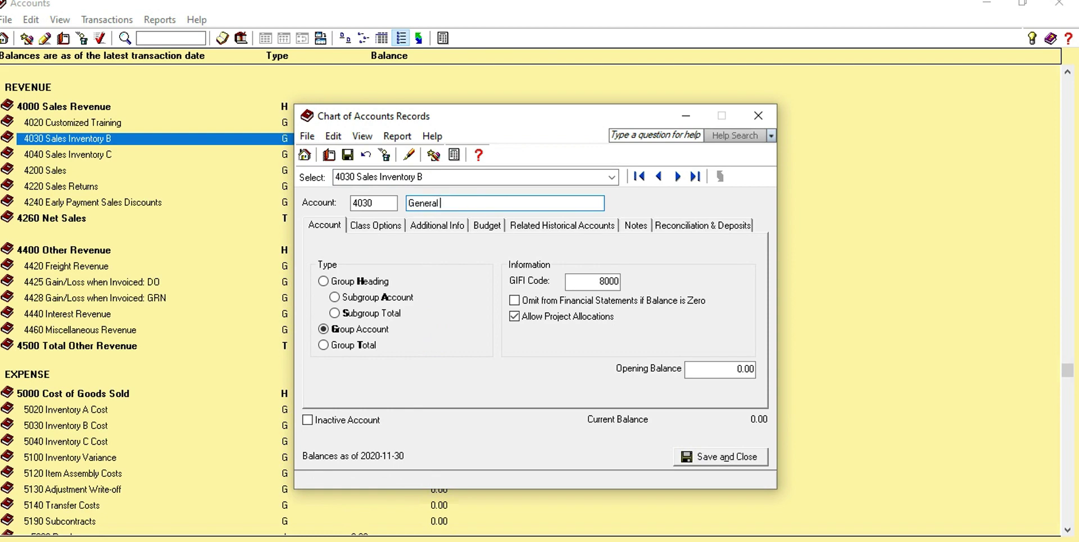
type("Training")
left_click(721, 457)
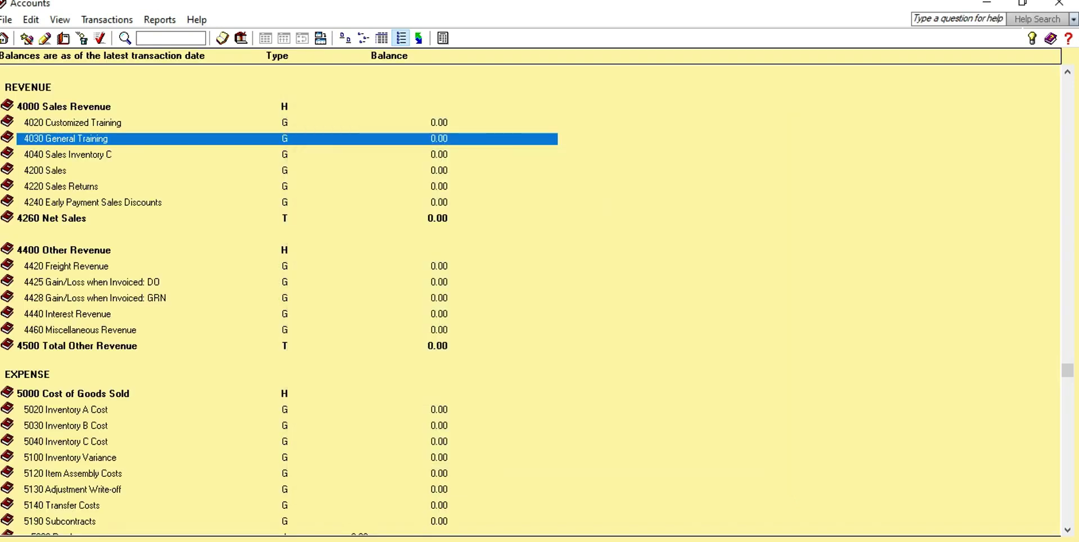
Remove account 4040 Sales Inventory C from the chart of accounts and try to remove account 4200 Sales
left_click(67, 154)
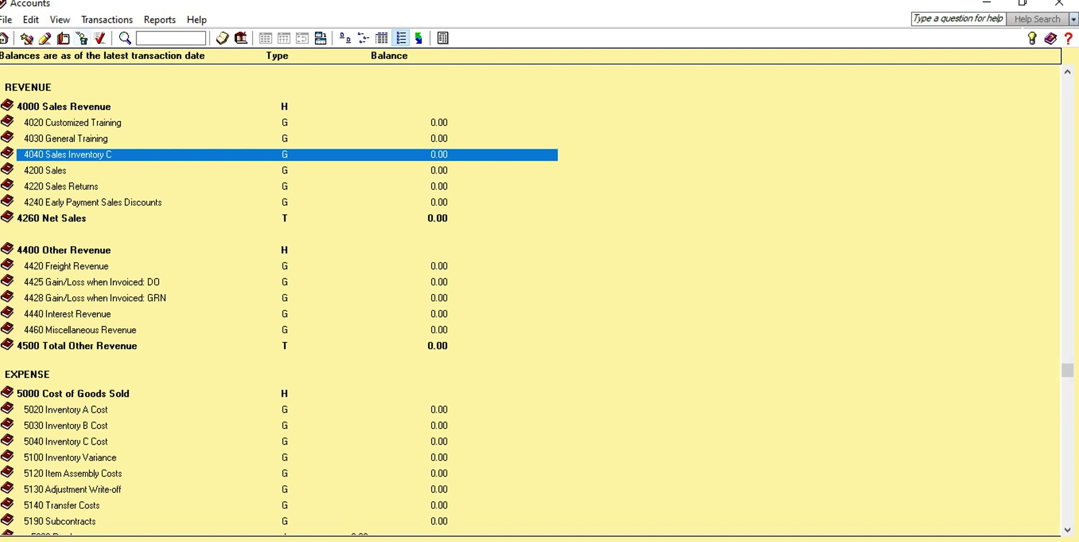
left_click(81, 38)
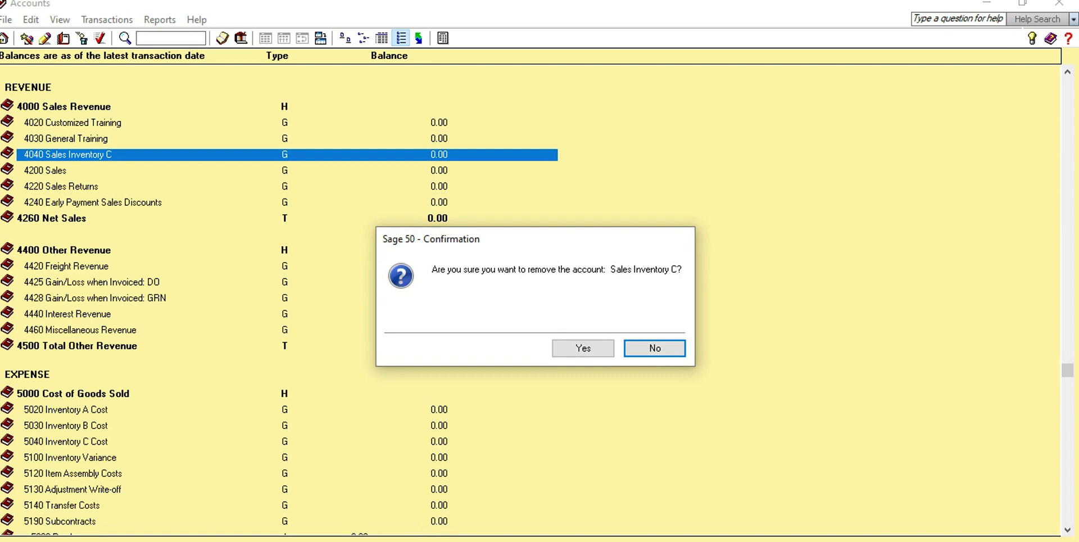
left_click(583, 348)
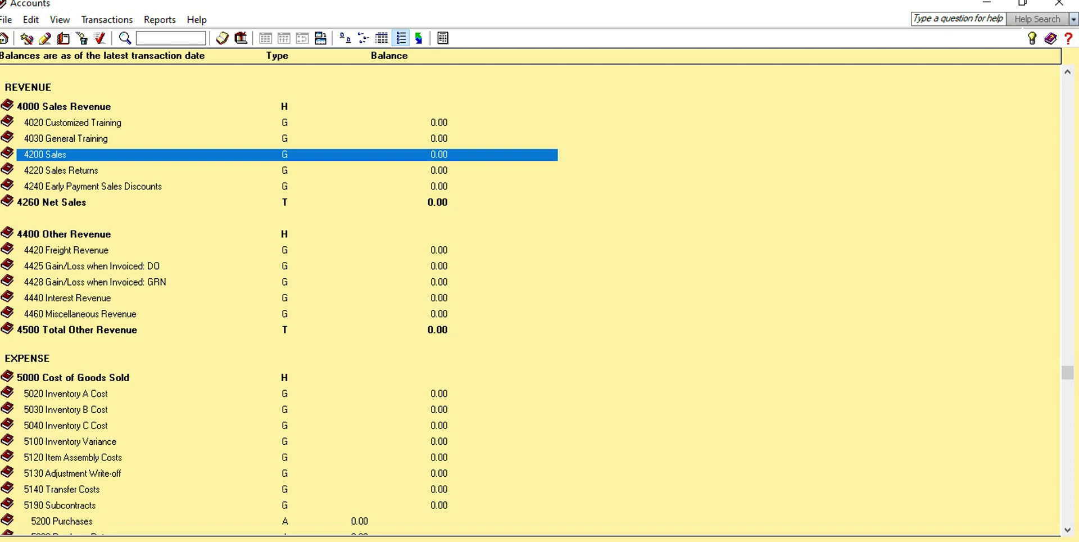
left_click(82, 38)
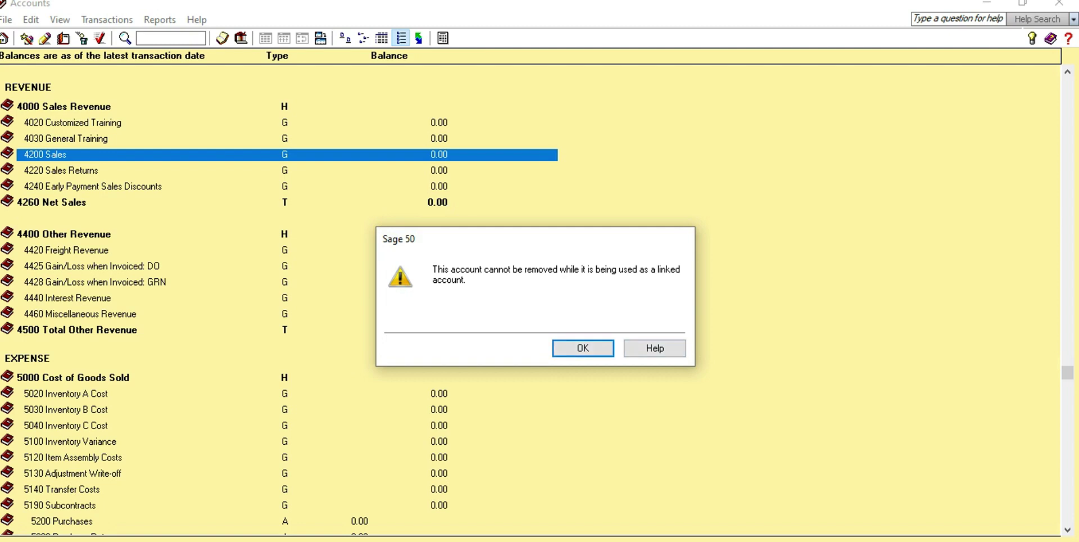
key("Return")
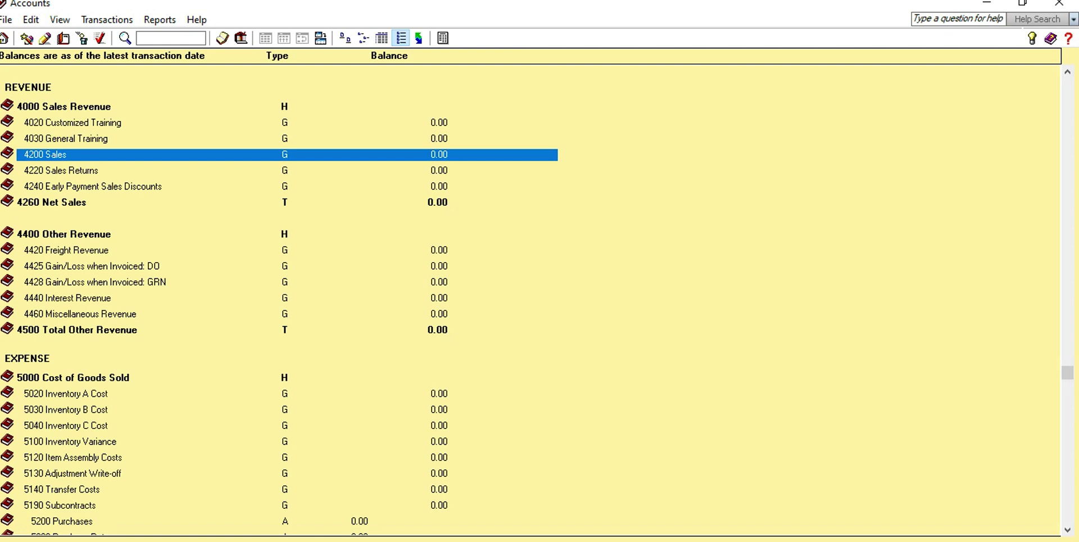
Rename ledger account 5020 under Cost of Goods Sold as "Course Material Purchased" and save the record
left_click(66, 394)
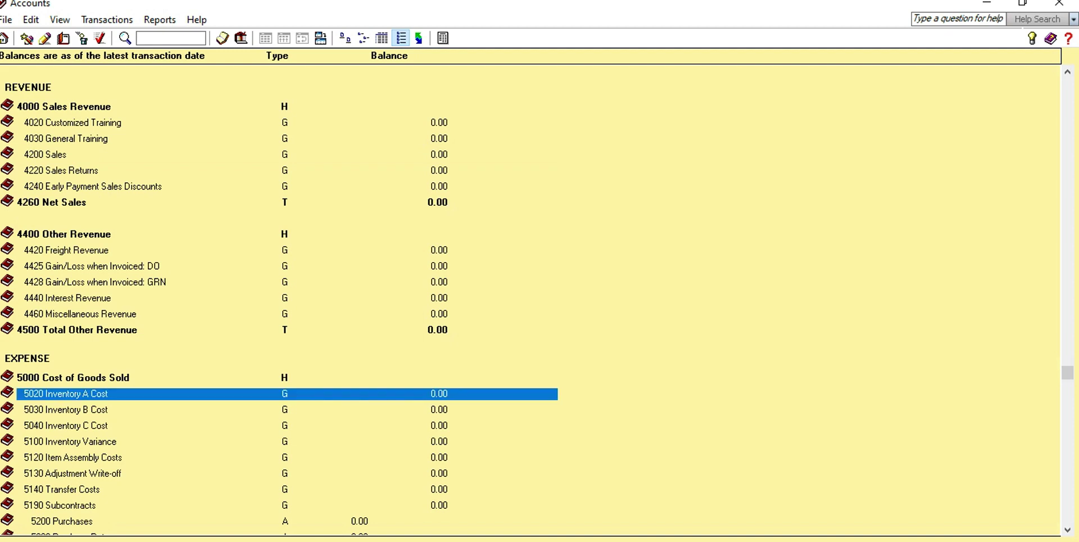
double_click(66, 394)
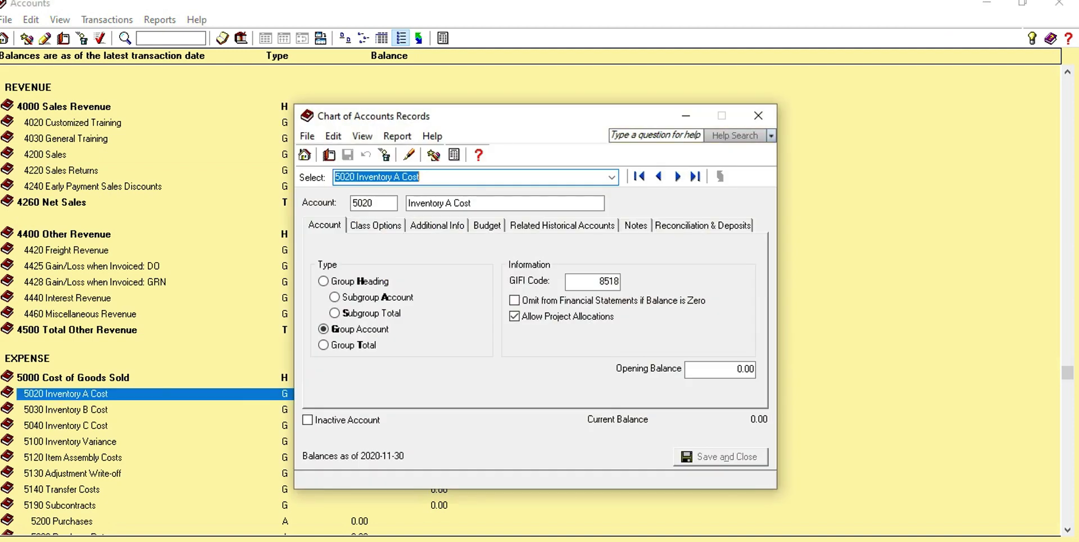
left_click_drag(475, 204, 408, 203)
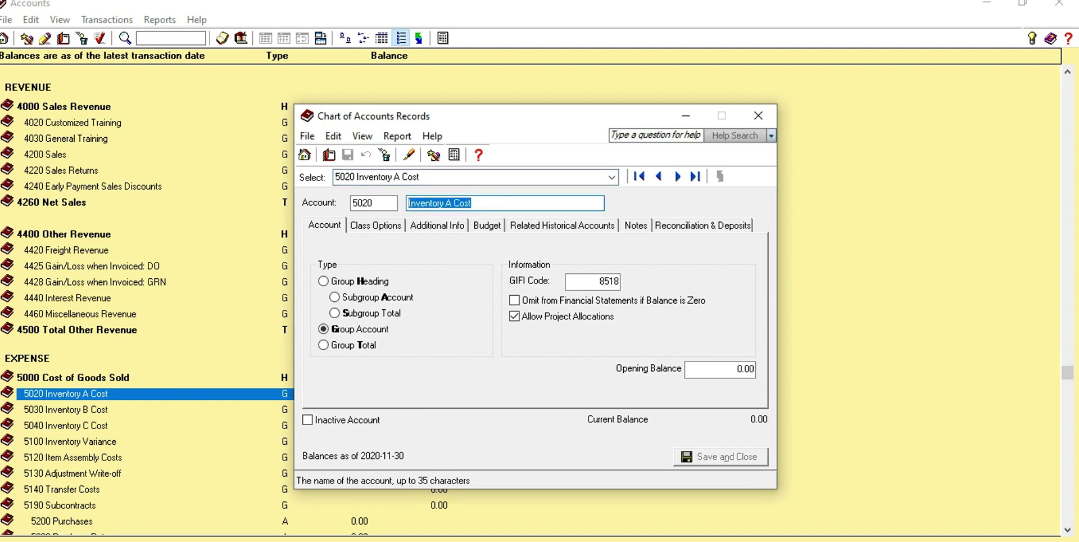
type("Course ")
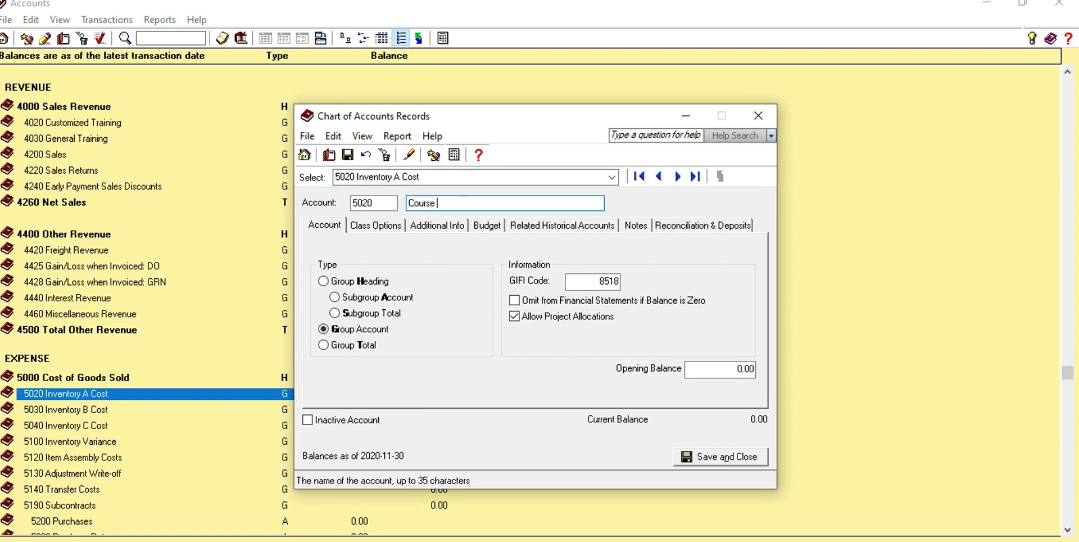
type("Material Purchased")
left_click(721, 457)
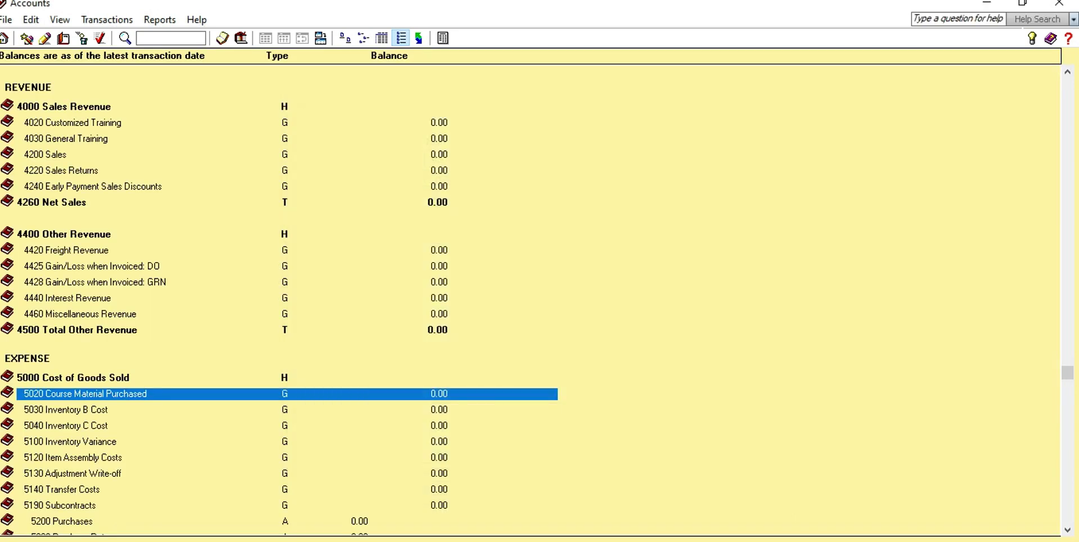
Rename ledger account 5030 under Cost of Goods Sold as "Internal Material Printing Cost" and save the record
double_click(66, 410)
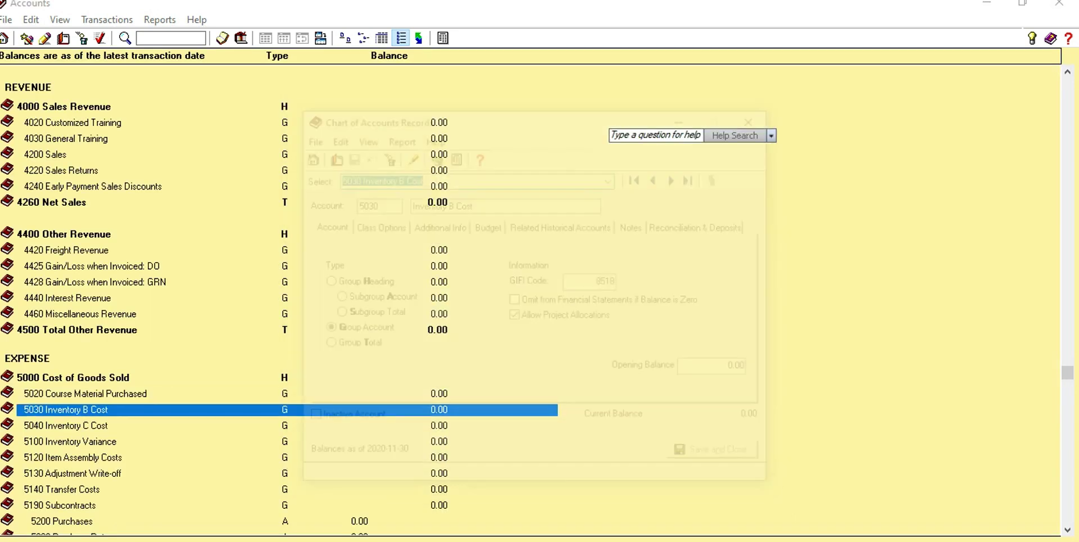
left_click_drag(475, 204, 403, 203)
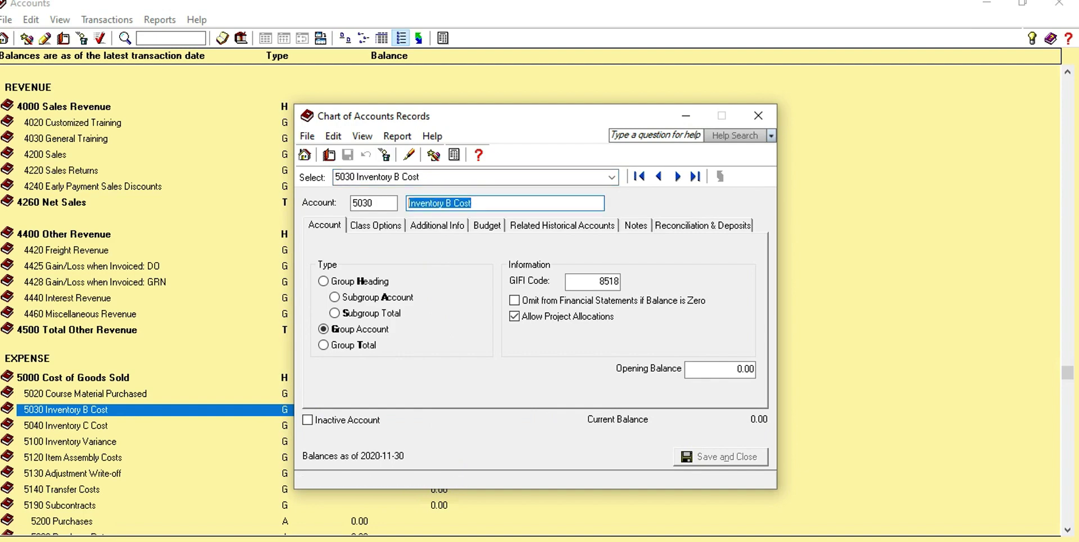
type("Intern")
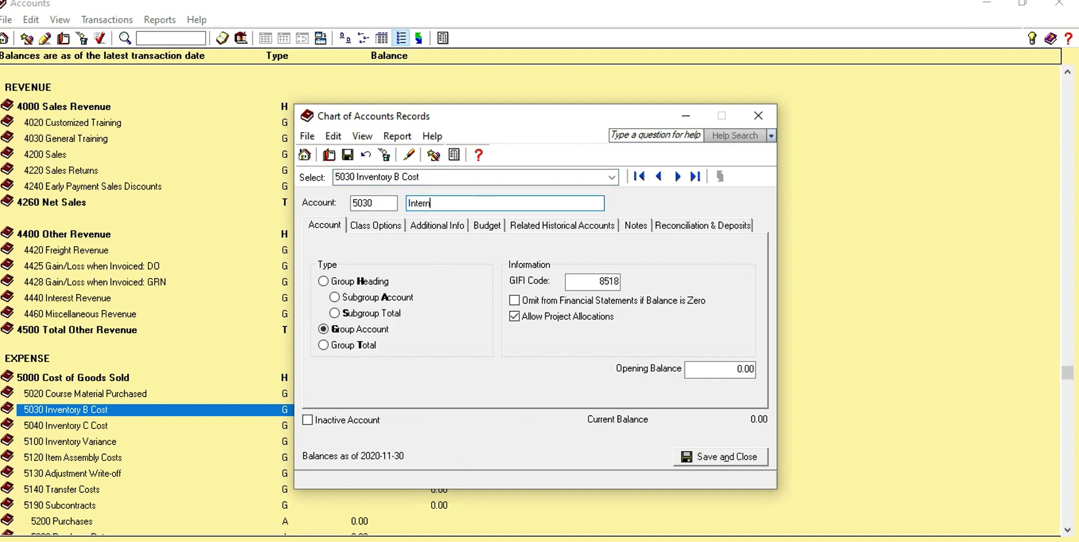
type("al Material Printing Cost")
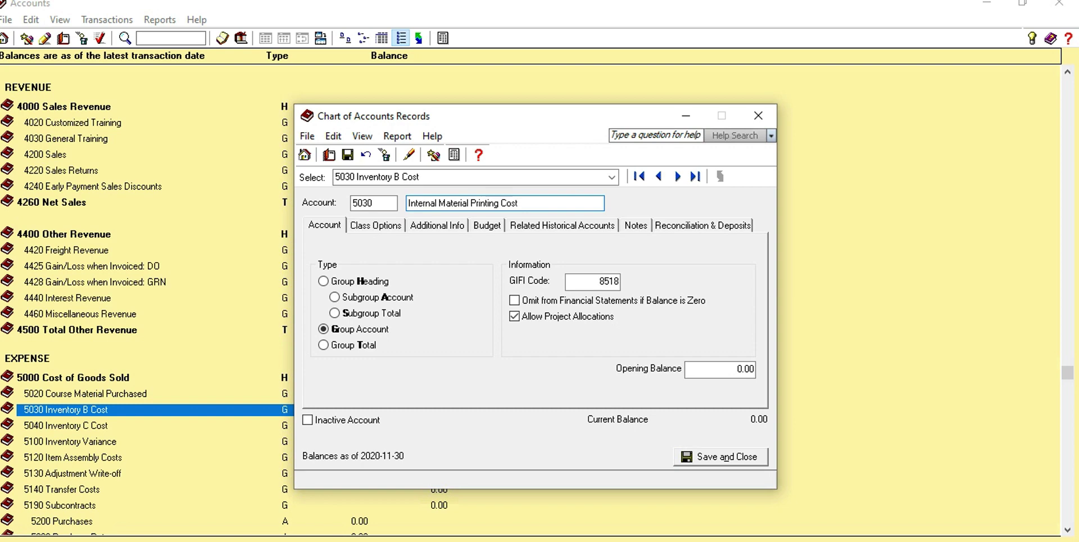
left_click(720, 456)
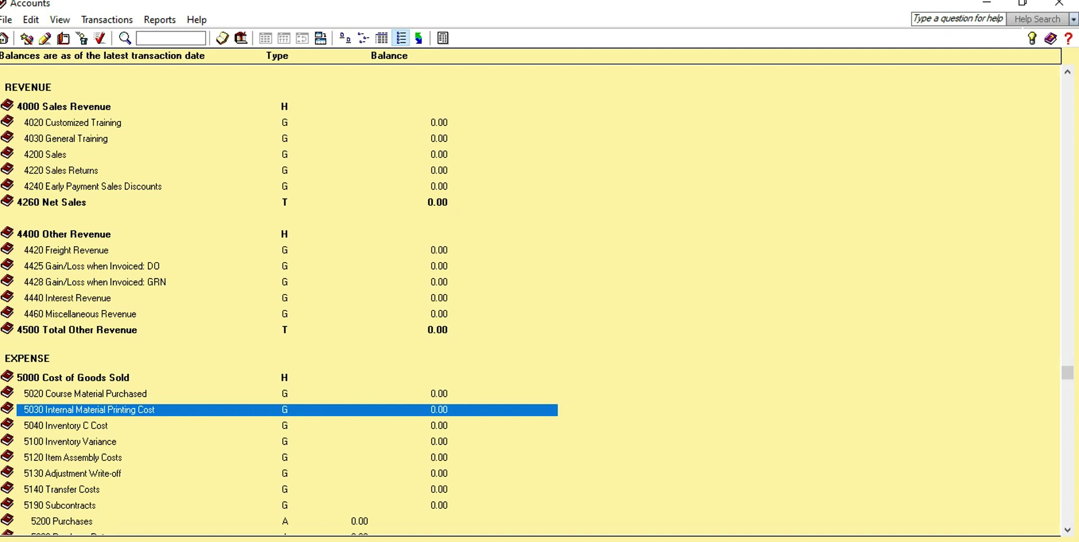
Rename ledger account 5140 under Cost of Goods Sold as "Travel Costs" and save the record
left_click(62, 490)
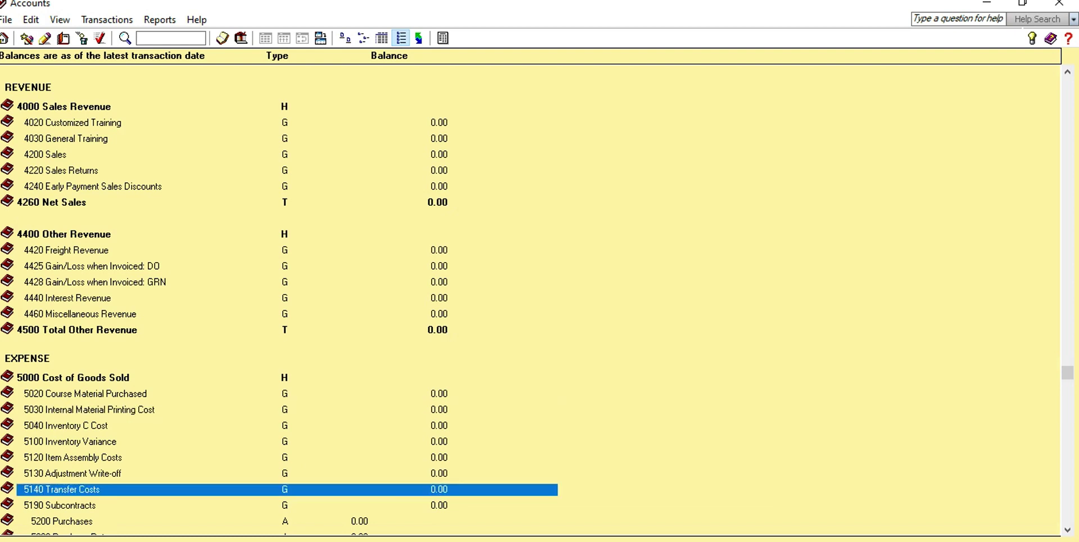
double_click(62, 490)
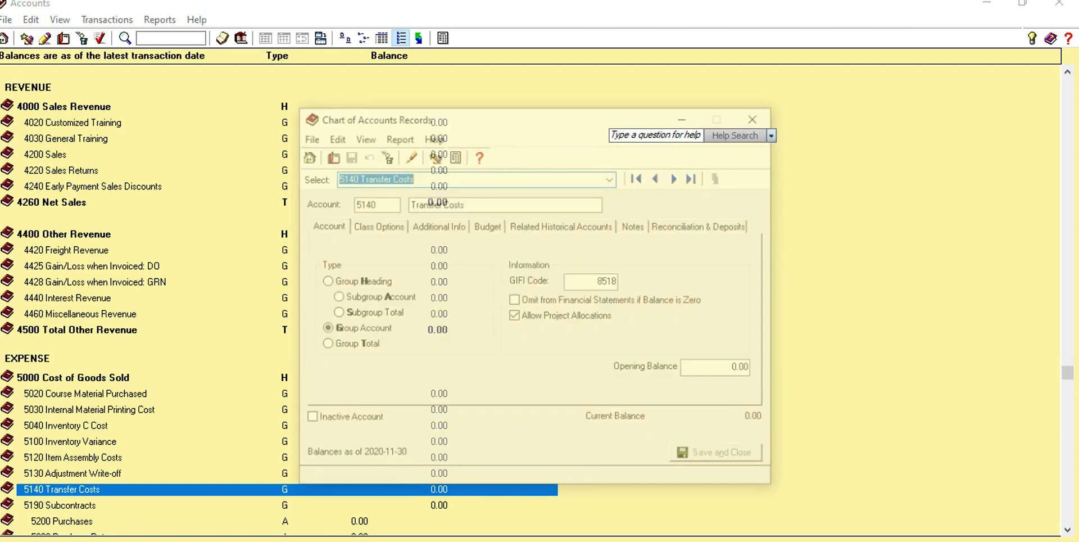
left_click(441, 204)
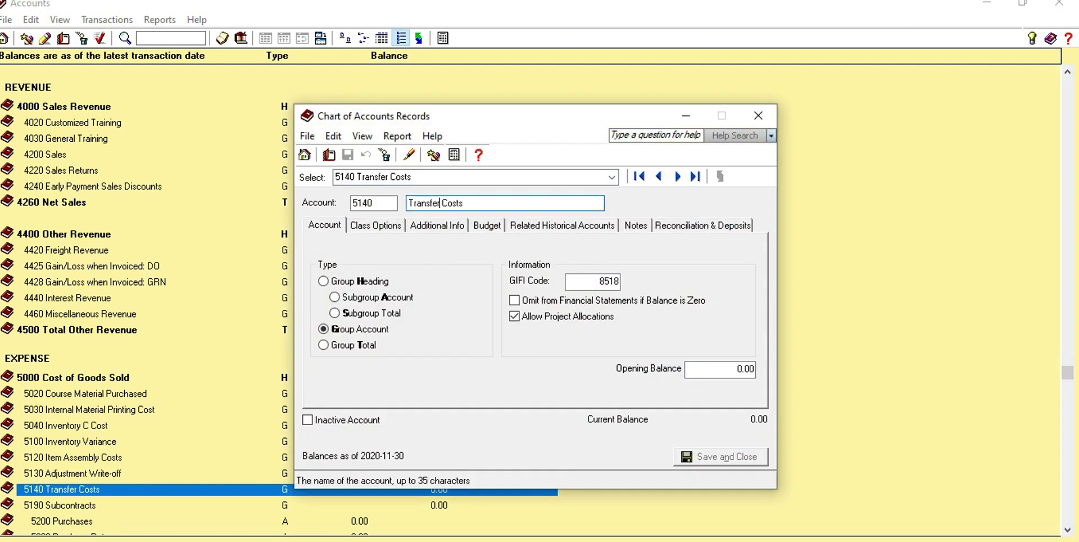
key("BackSpace")
key("BackSpace")
key("BackSpace")
key("BackSpace")
key("BackSpace")
key("BackSpace")
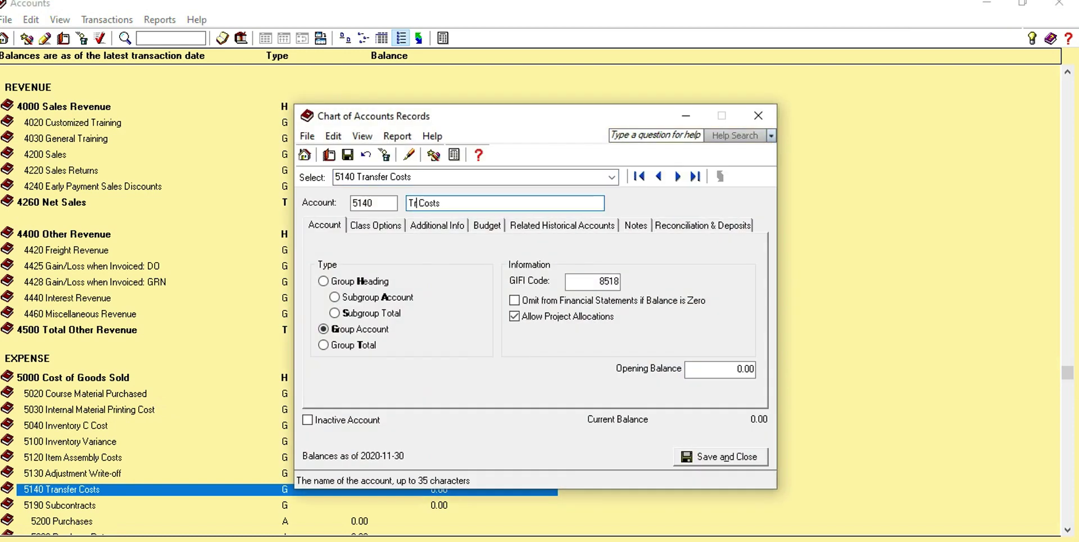
type("avel")
left_click(722, 456)
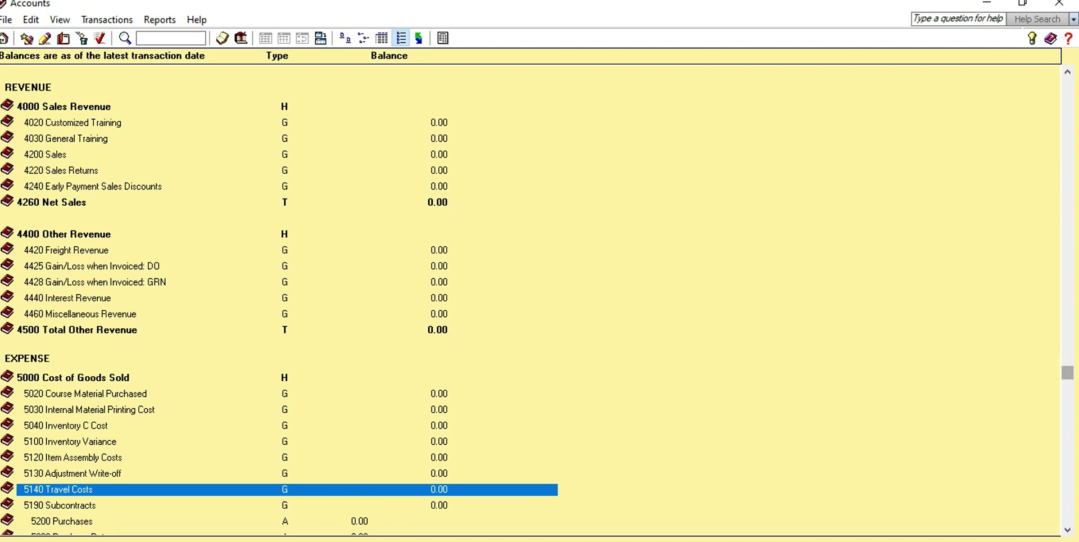
Rename ledger account 5720 Property Taxes under General & Administrative Expenses as "Donations" and save the record
left_click_drag(1067, 373, 1067, 444)
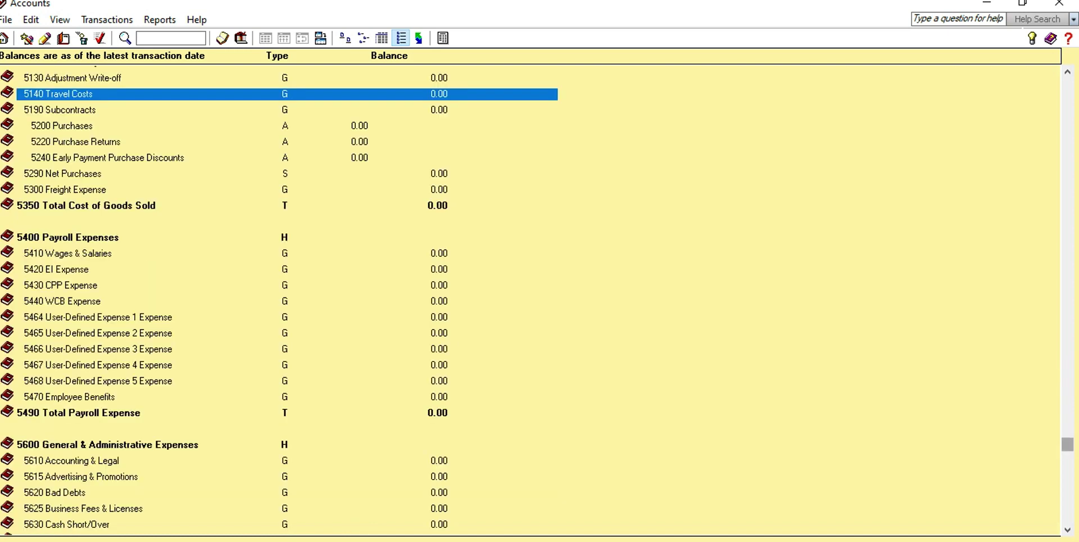
left_click_drag(1067, 444, 1068, 483)
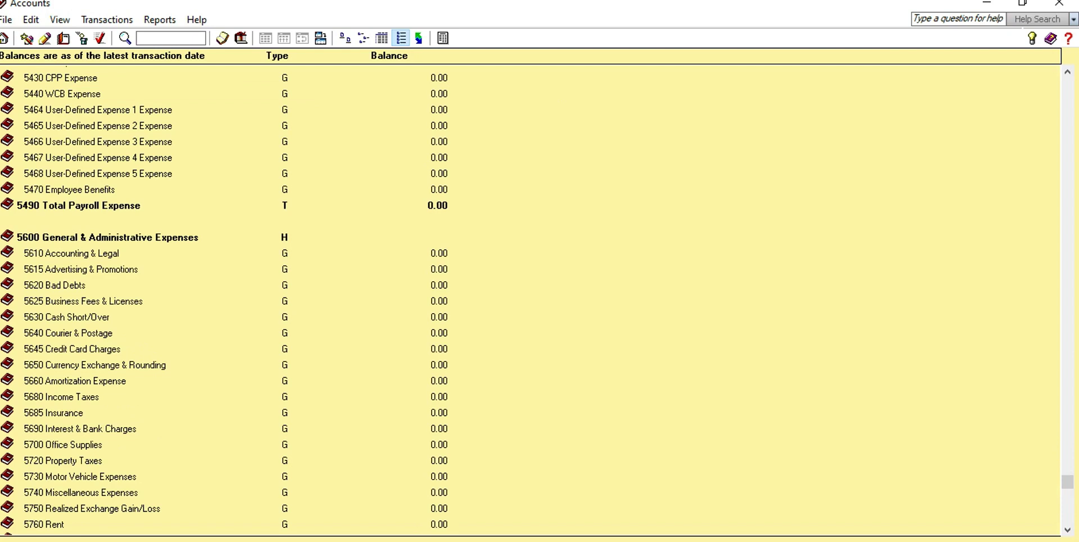
left_click(63, 461)
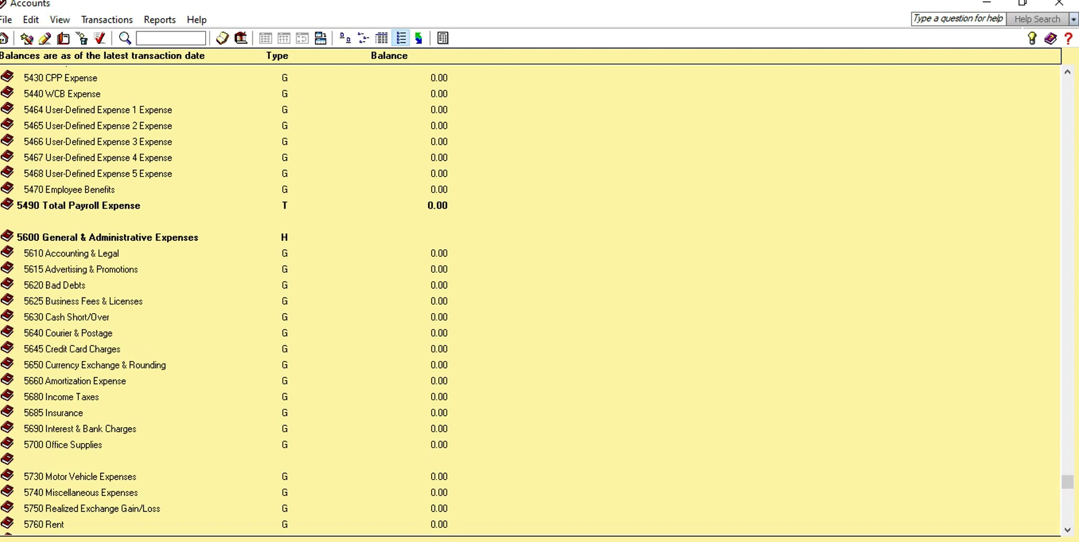
double_click(63, 461)
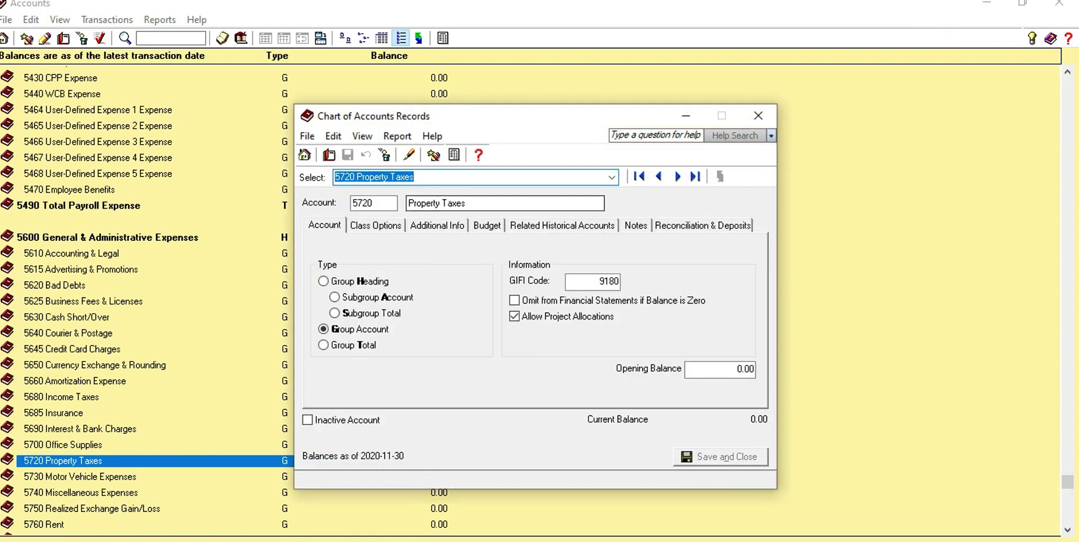
left_click_drag(468, 204, 408, 203)
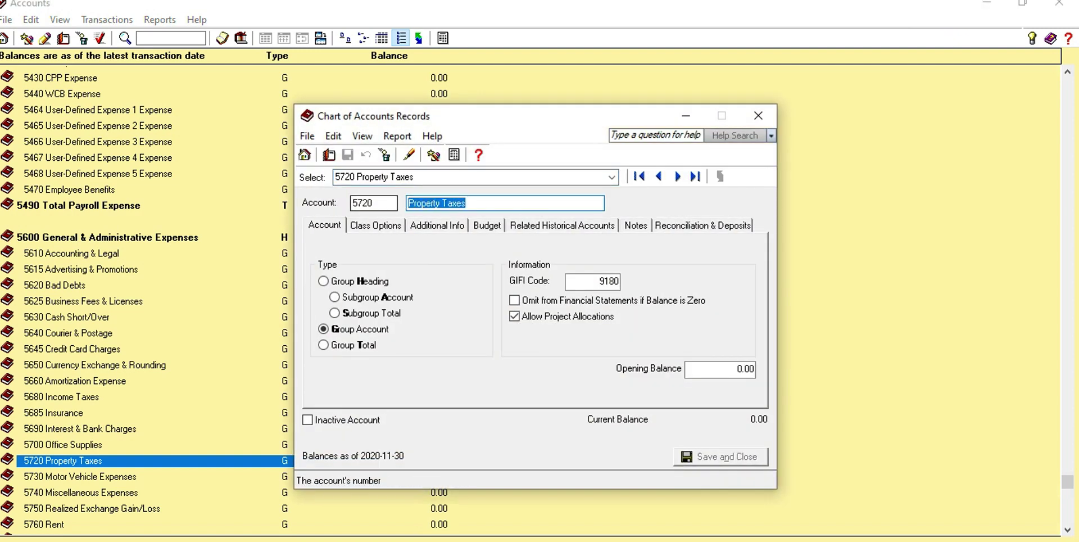
type("Donation")
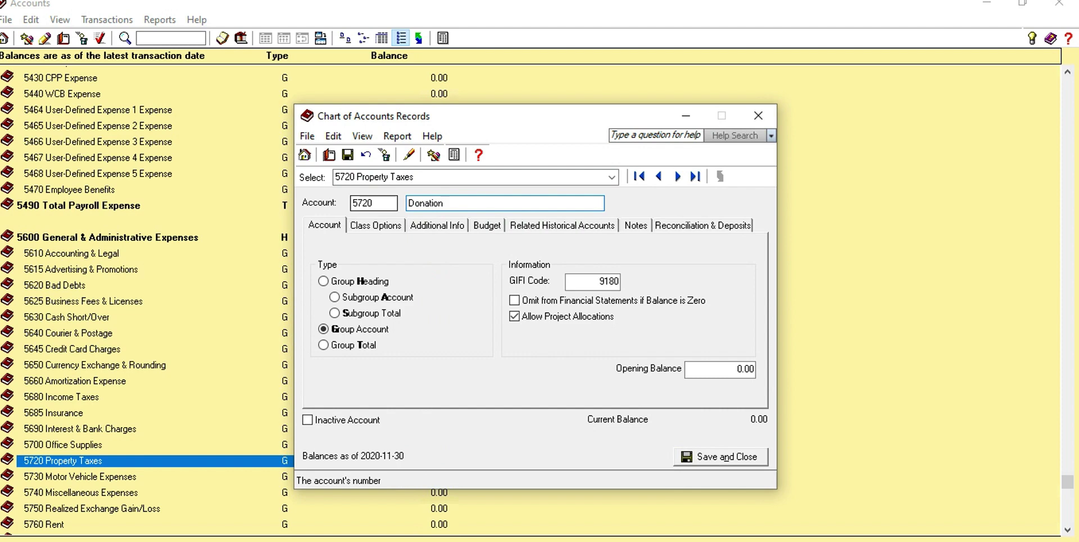
type("s")
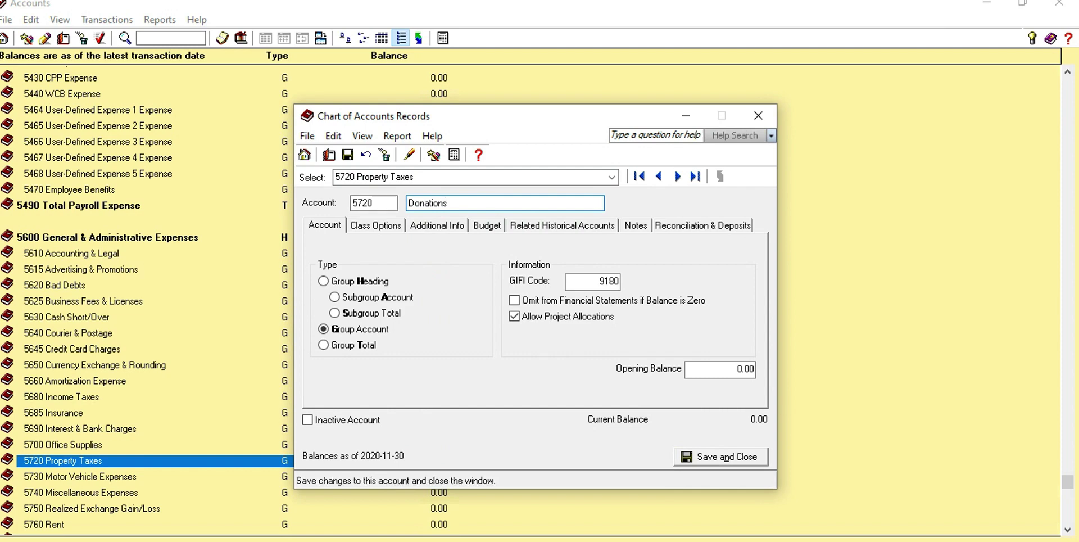
left_click(721, 456)
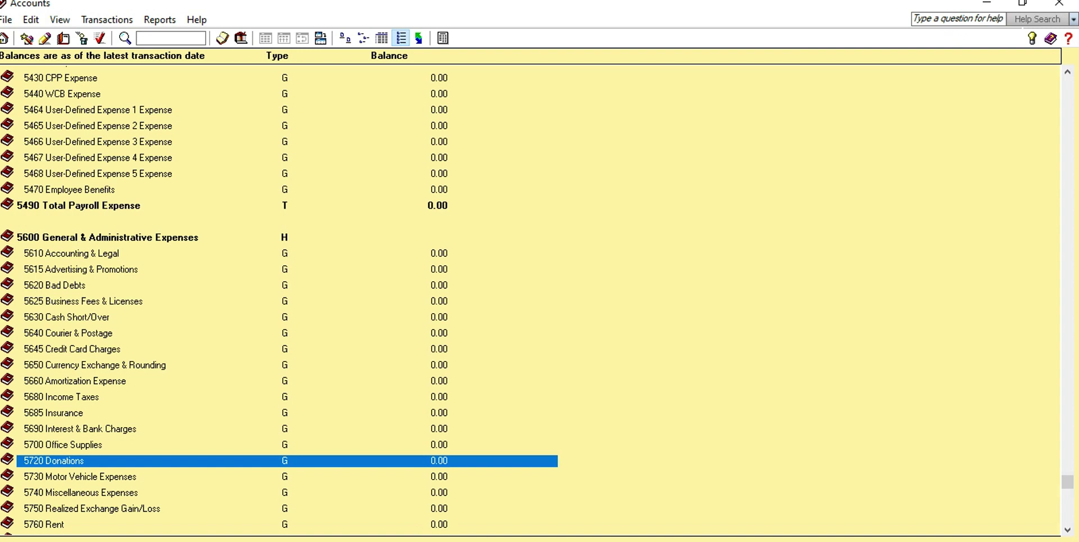
Rename ledger account 5730 Motor Vehicle Expenses as "Interest on L/T Debt" and save the record
key("Down")
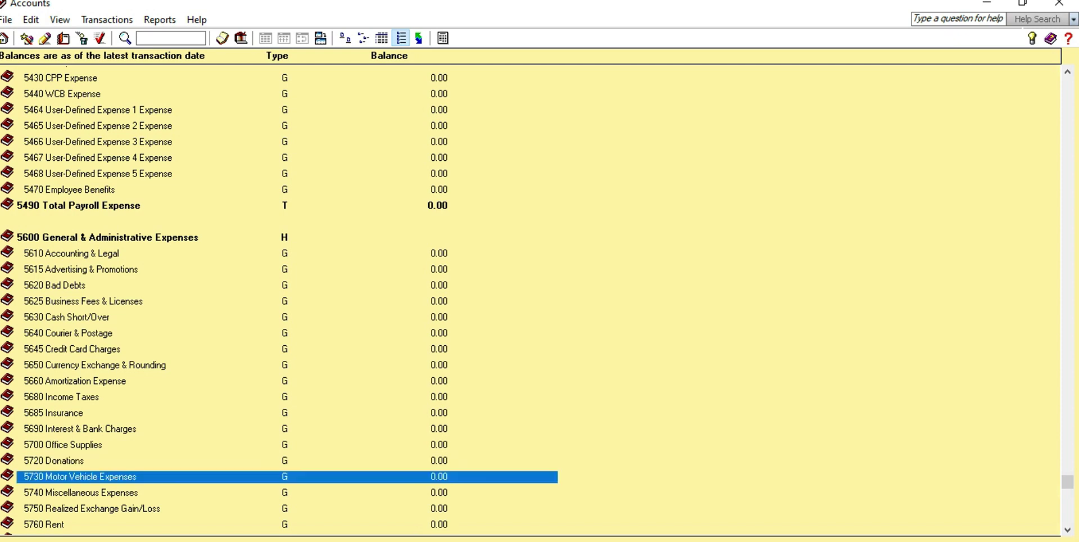
key("Return")
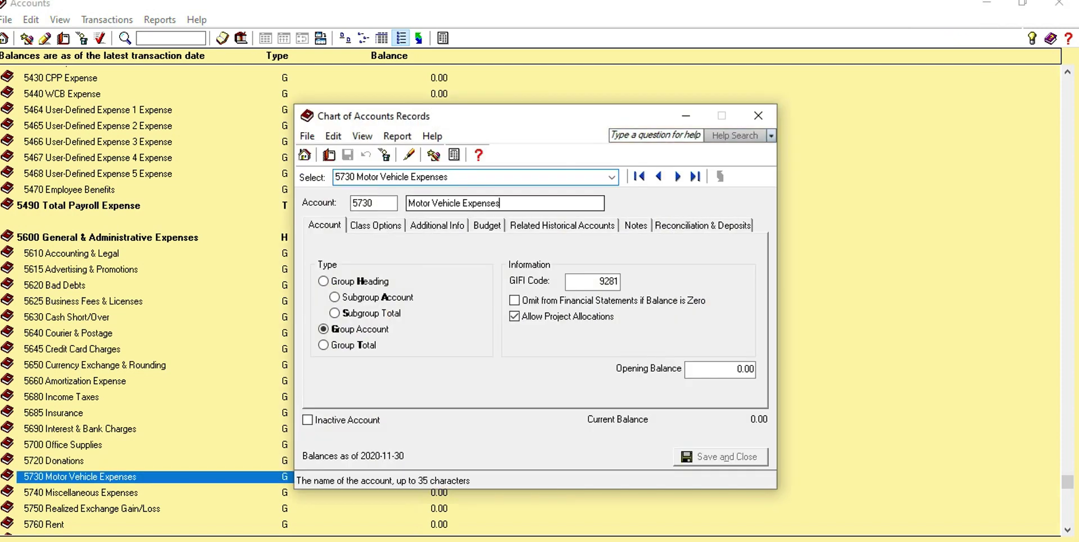
type("I")
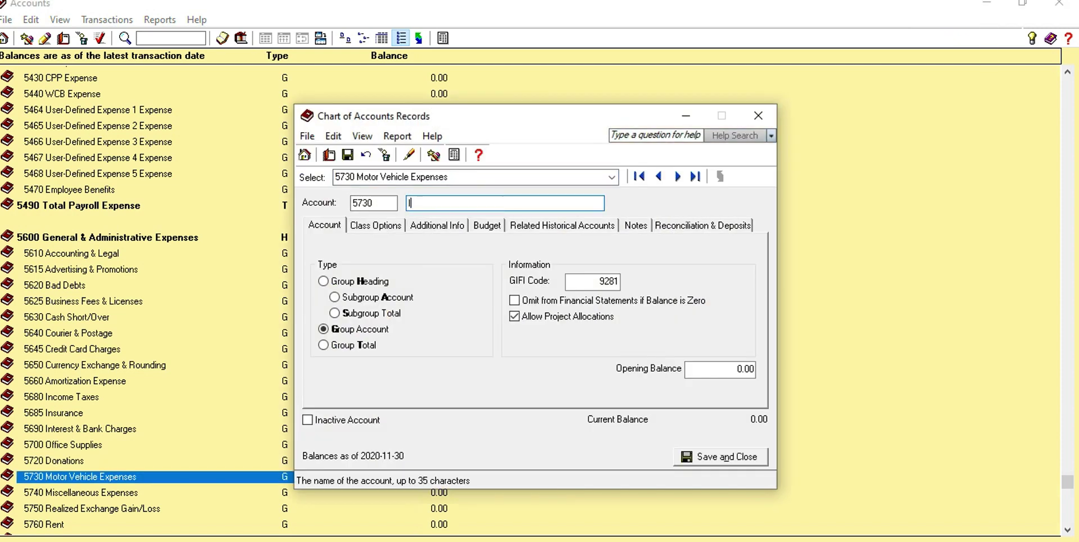
type("ntersest on L/T Debt")
left_click(721, 457)
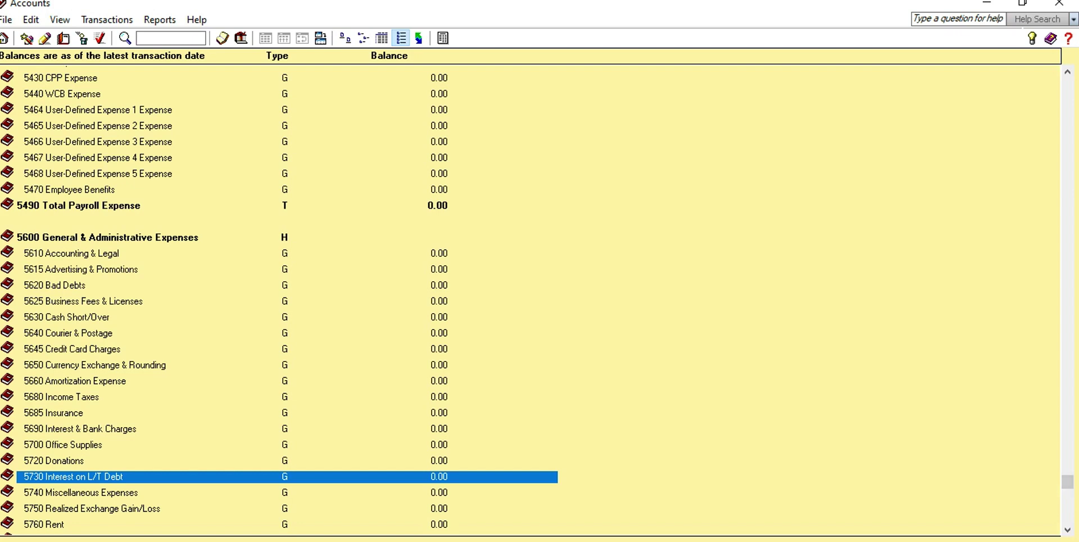
Rename ledger account 5784 Travel & Entertainment as "Meals & Entertainment-100%" and save the record
left_click_drag(1067, 482, 1068, 511)
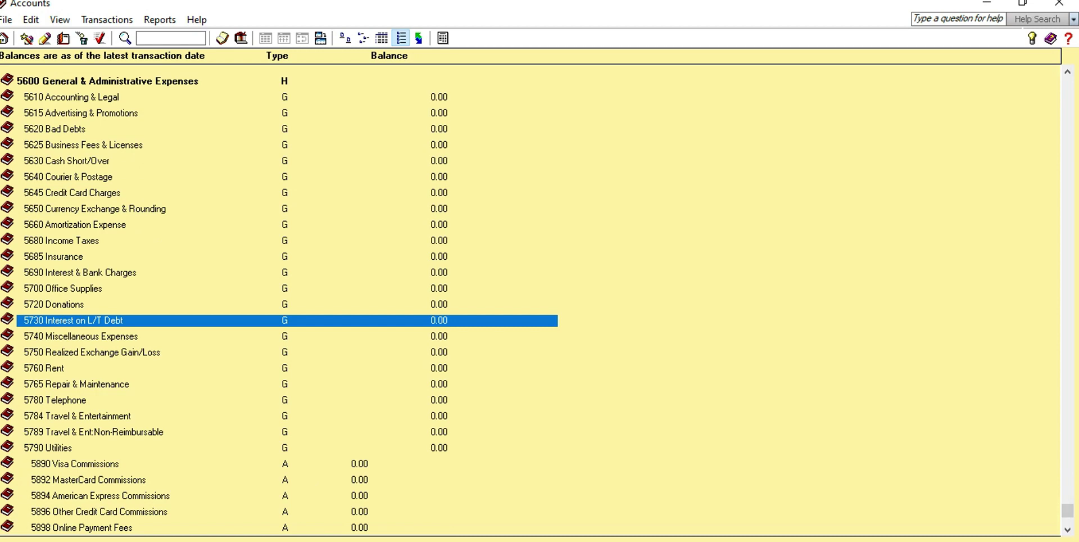
left_click(89, 416)
double_click(89, 416)
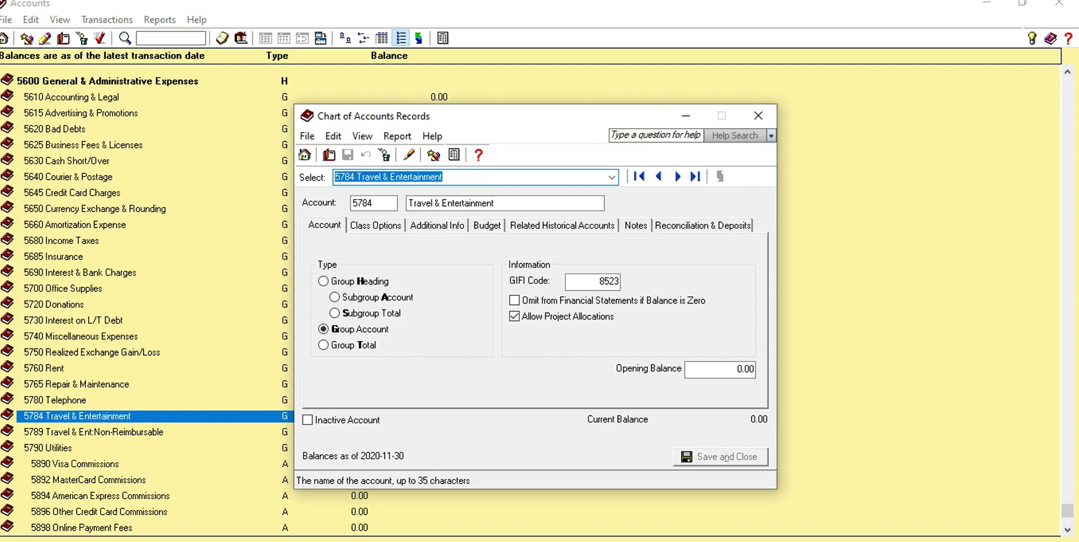
left_click_drag(432, 203, 408, 203)
type("M")
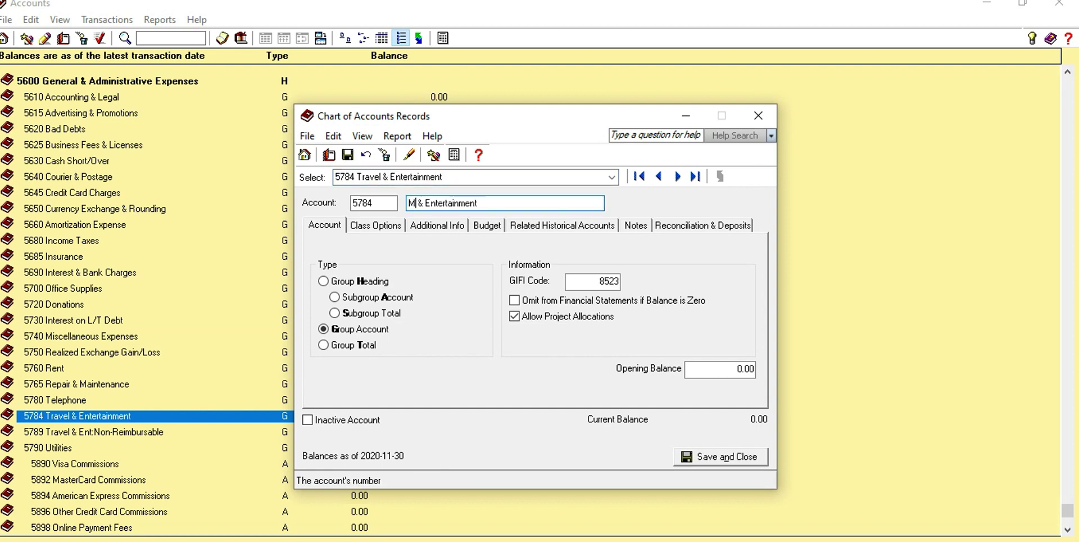
type("eals")
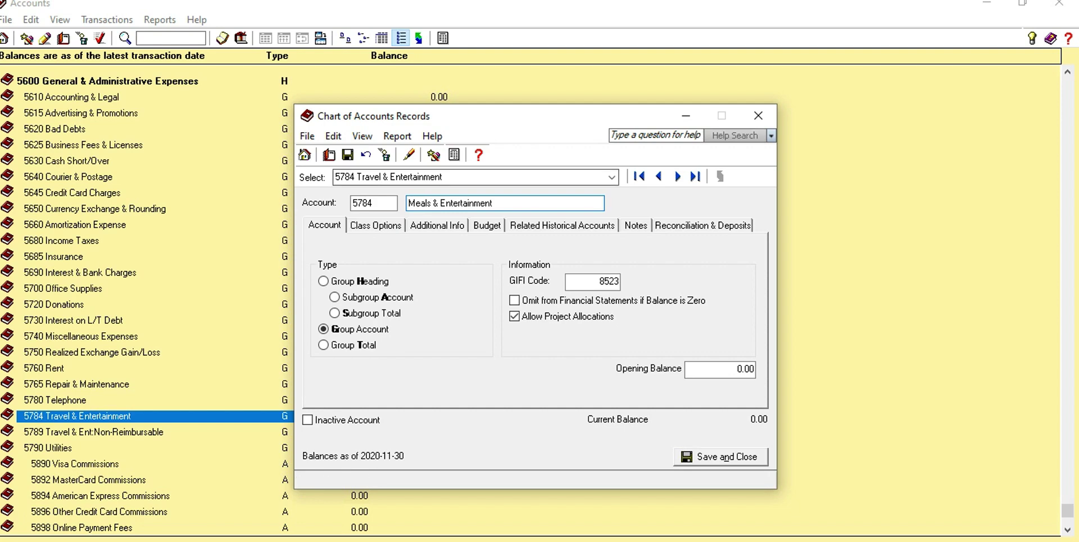
left_click(493, 203)
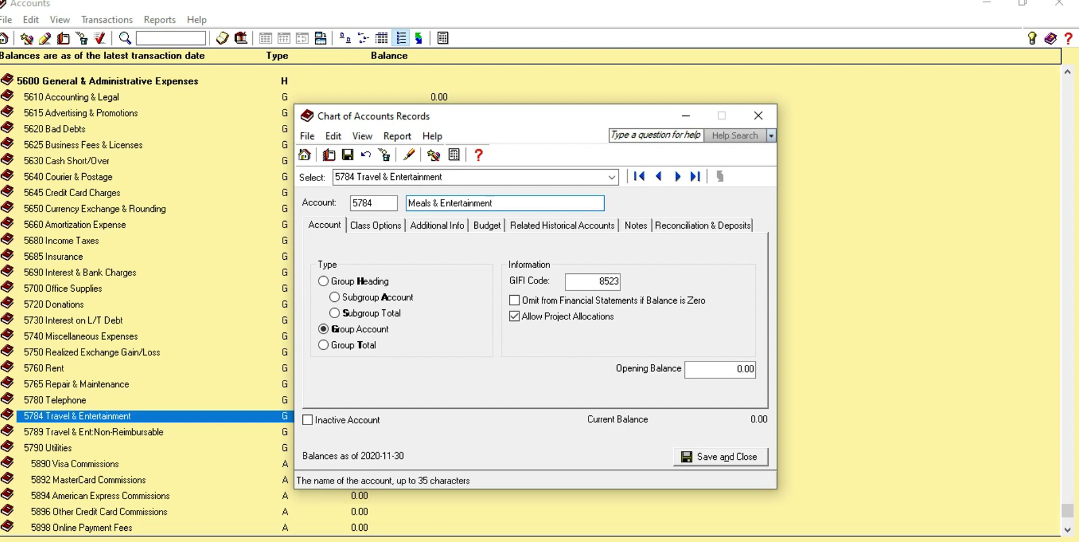
type("-100%")
key("Tab")
key("Tab")
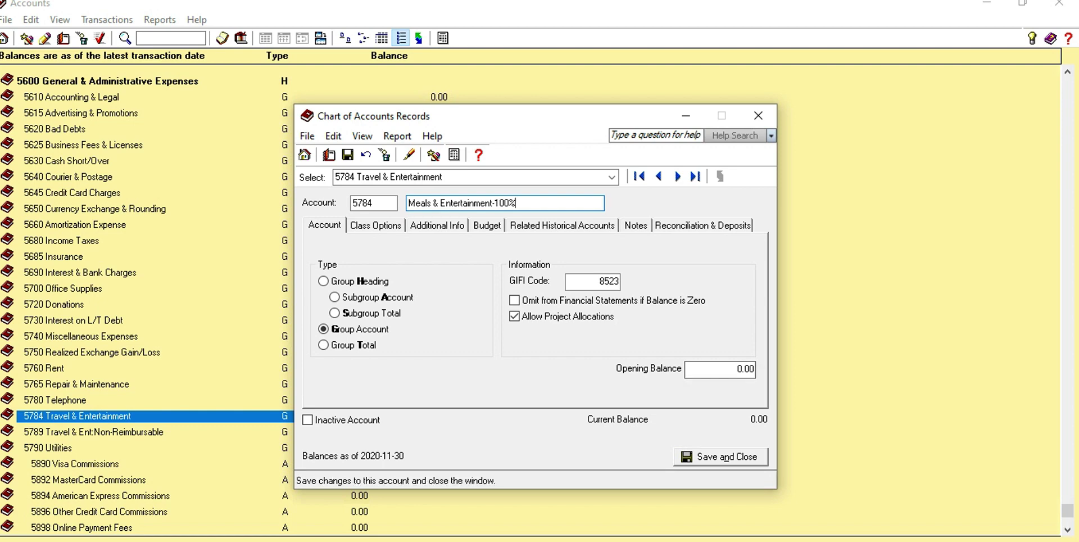
key("Return")
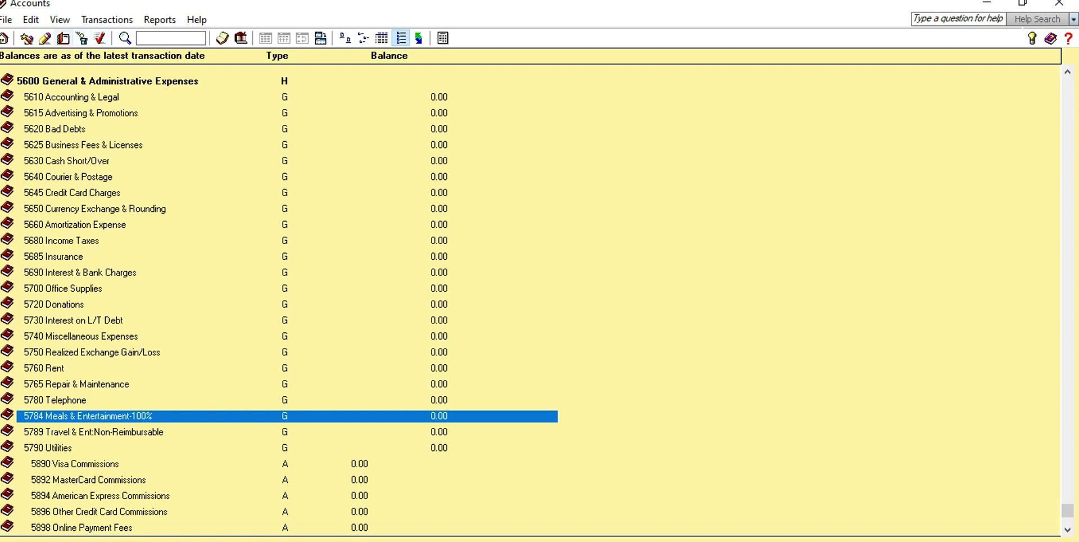
Create group account 5782 named "Meals and Entertainment-50%" under General & Administrative Expenses and save it
left_click(63, 39)
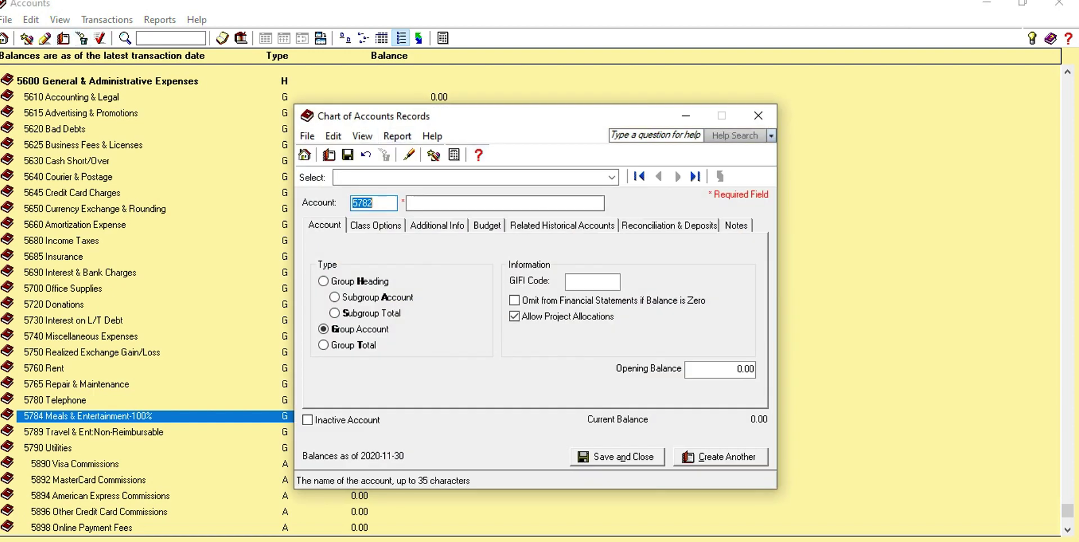
key("Tab")
type("Meal")
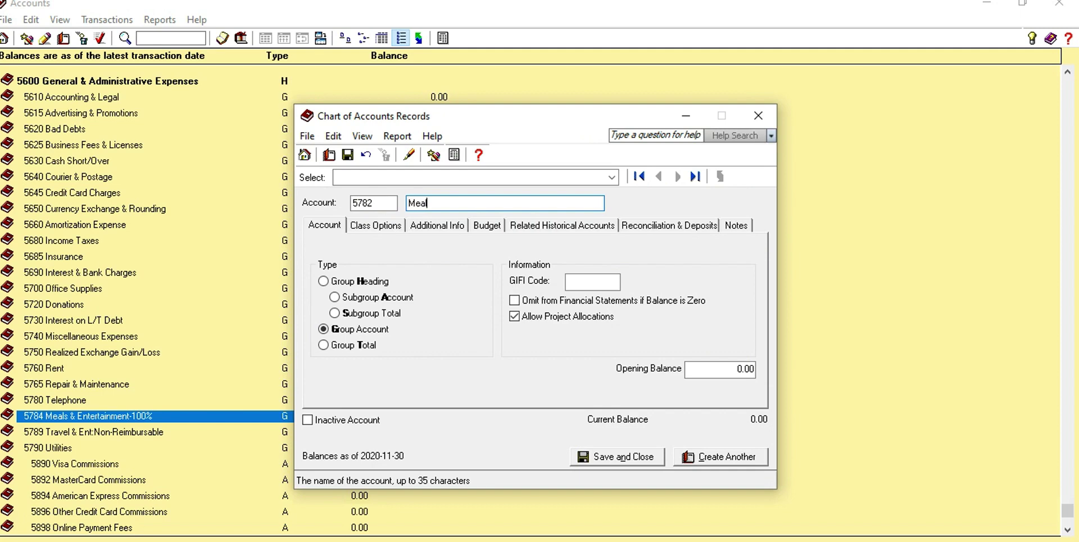
type("s and Enterm")
type("ainment-50%")
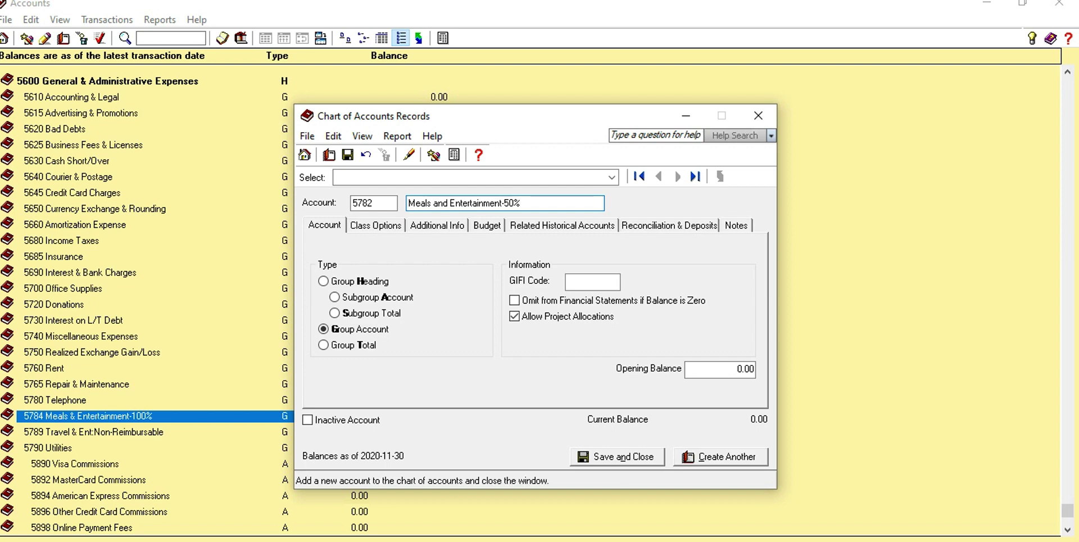
left_click(617, 456)
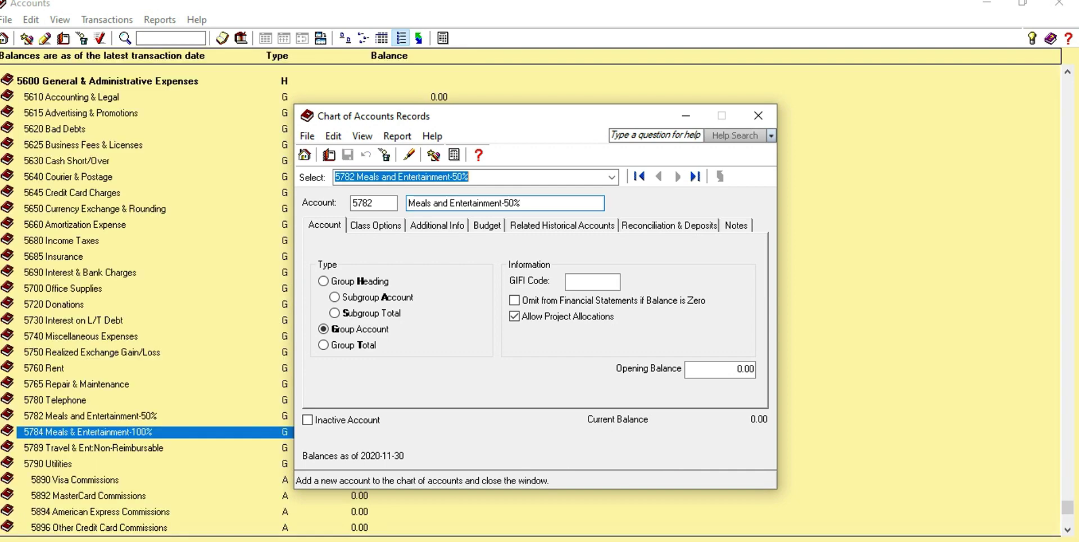
Create group account 5781 named "Meals and Entertainment-0%" under General & Administrative Expenses and save it
left_click(90, 416)
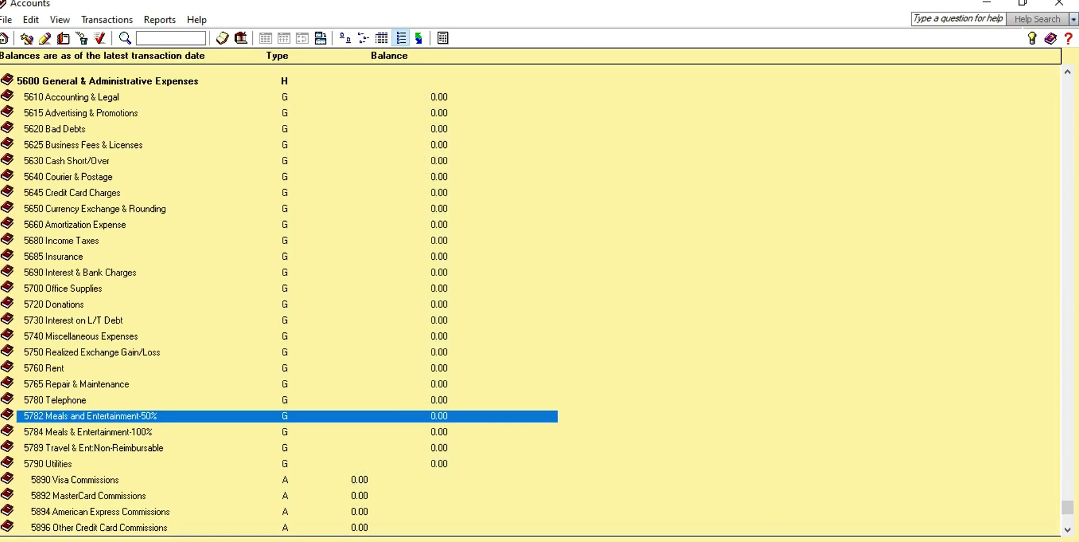
left_click(64, 39)
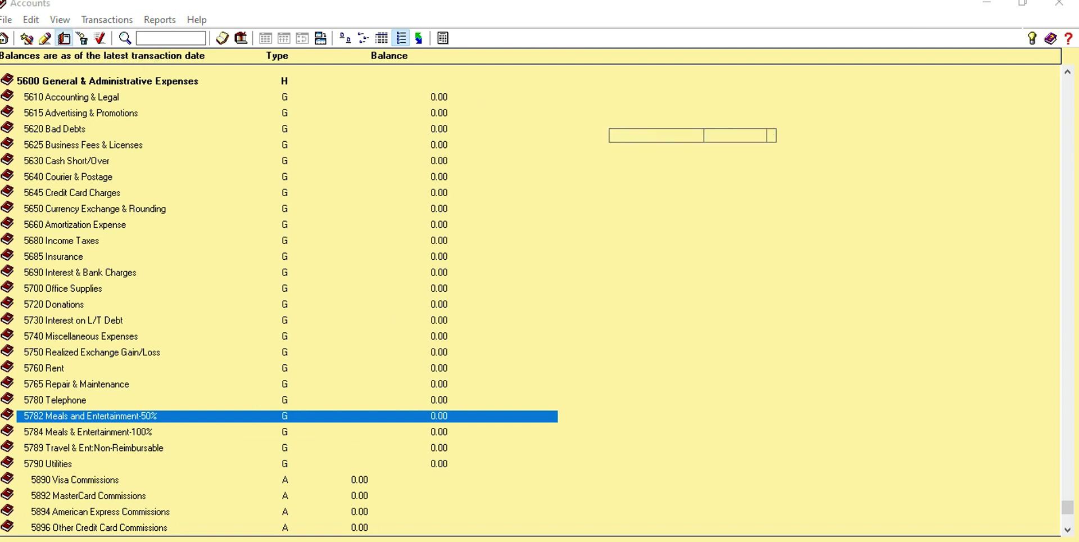
left_click(455, 203)
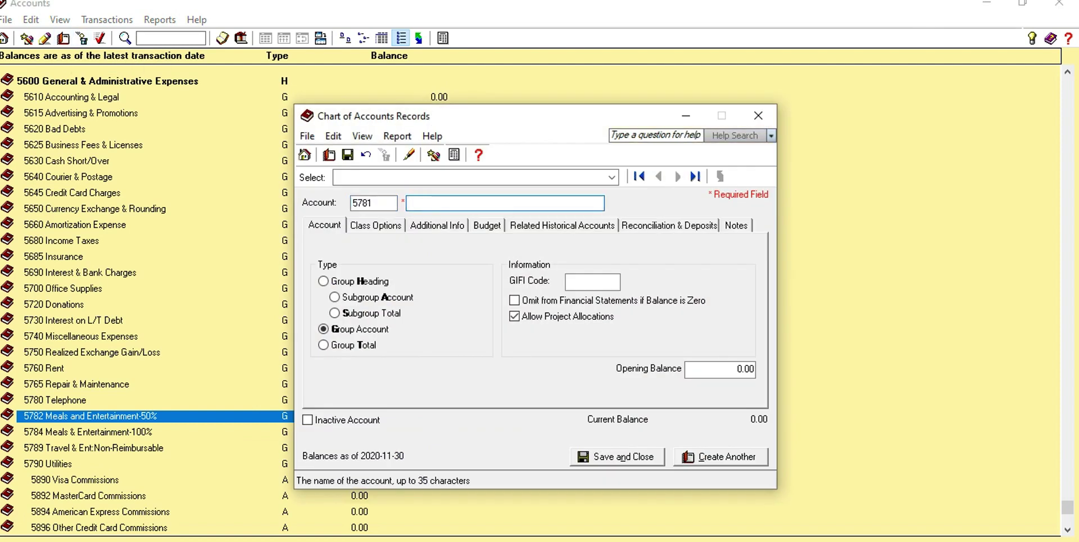
type("Meals and ")
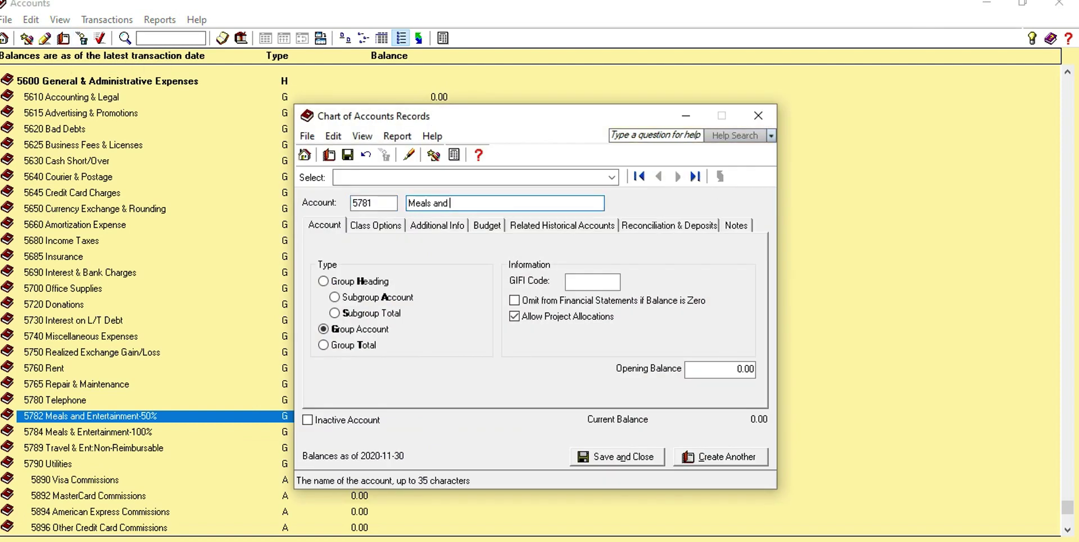
type("Entertainment-0%")
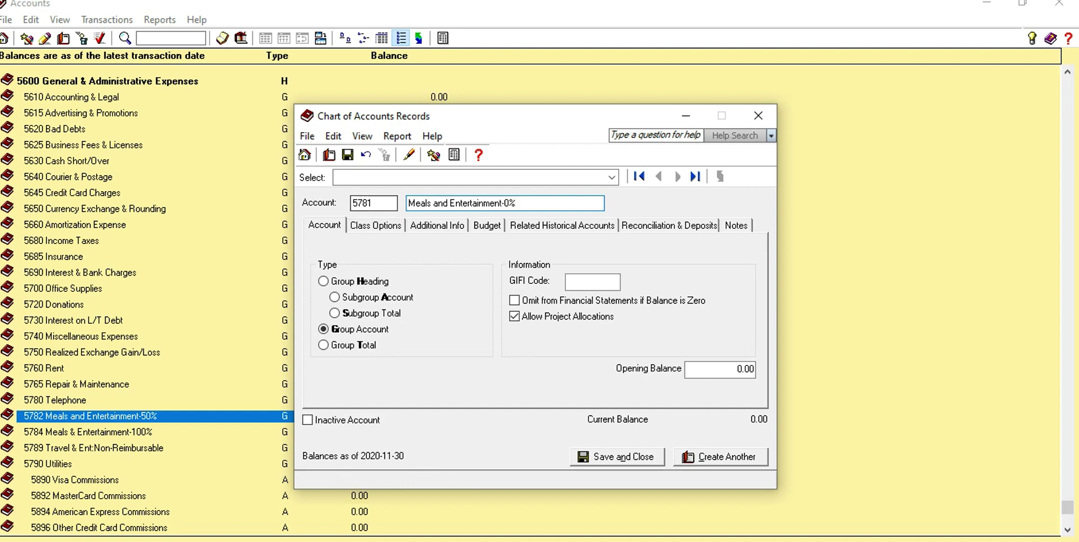
left_click(617, 457)
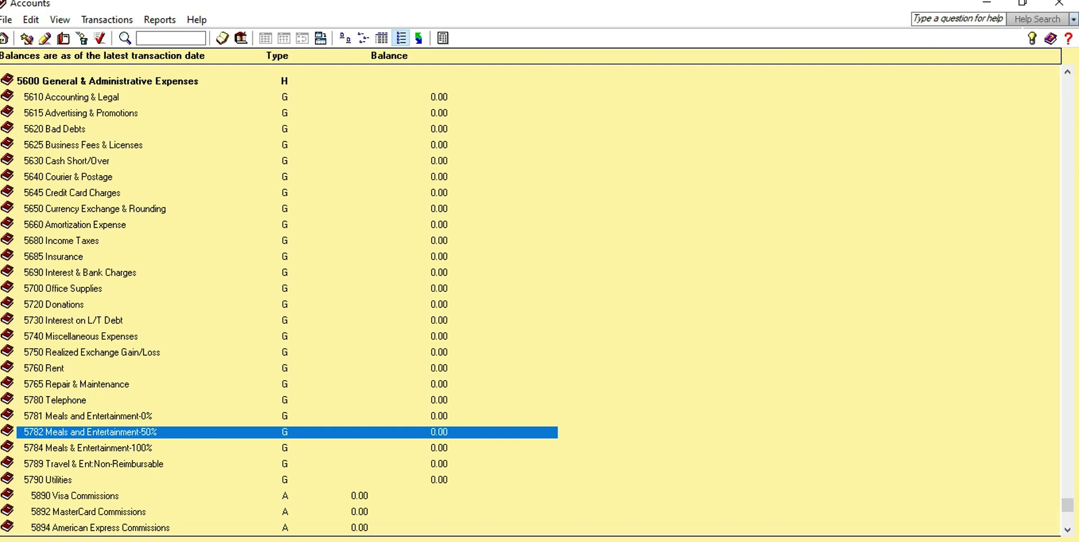
Rename ledger account 5650 Currency Exchange & Rounding as "Memberships" and save the record
left_click(95, 209)
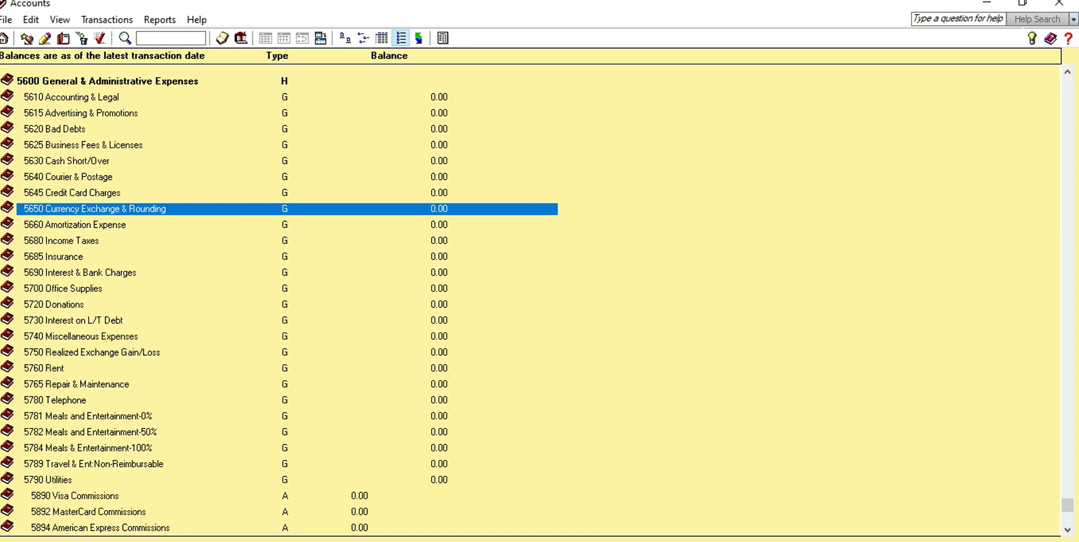
double_click(94, 208)
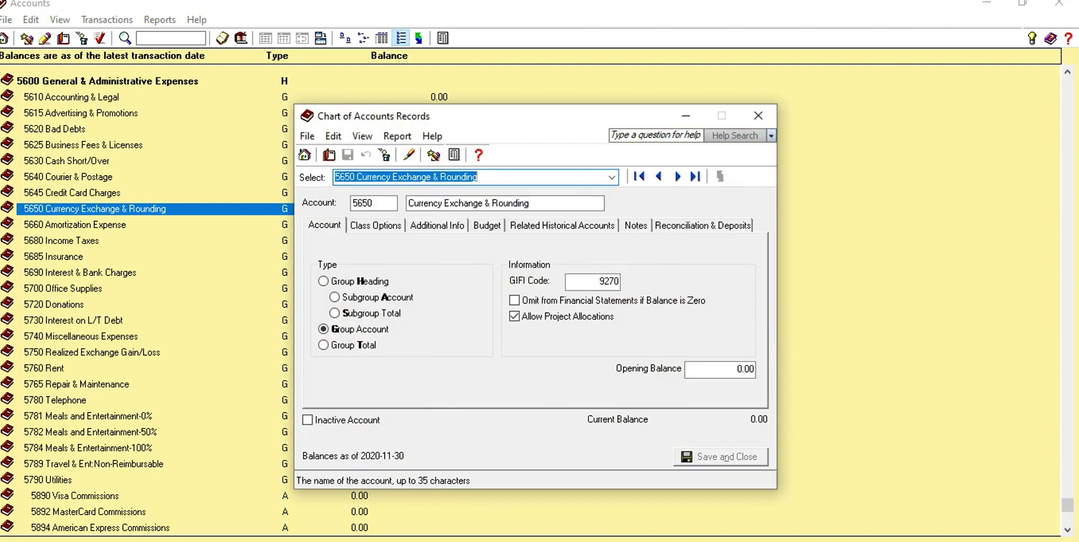
left_click(530, 203)
left_click_drag(529, 203, 402, 203)
type("M")
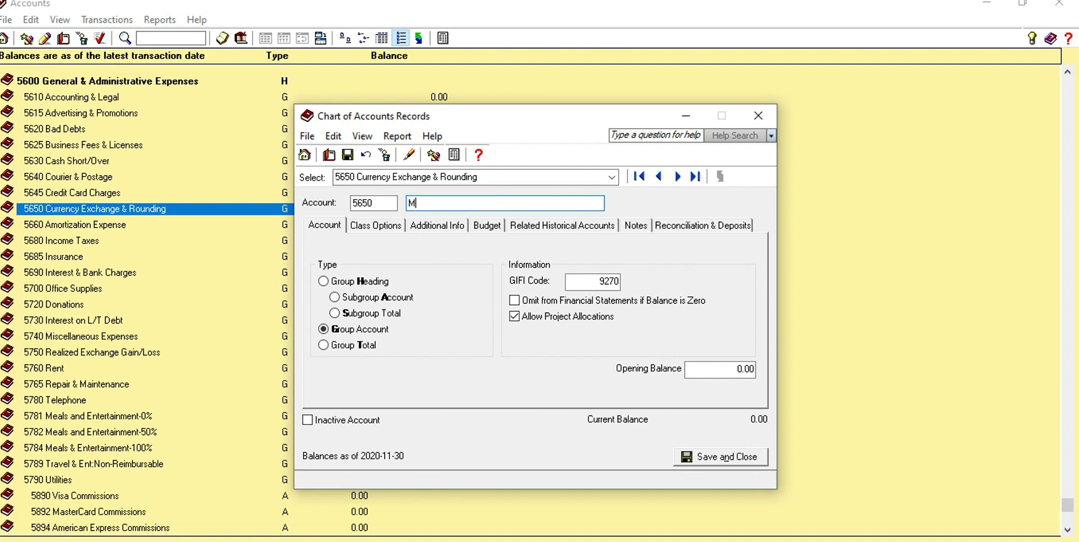
type("emberships")
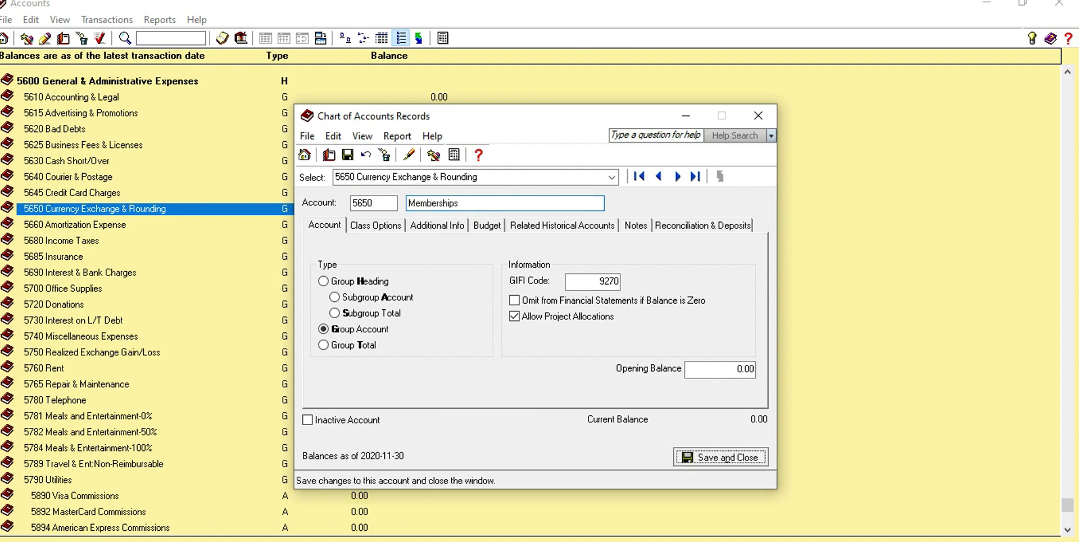
left_click(721, 456)
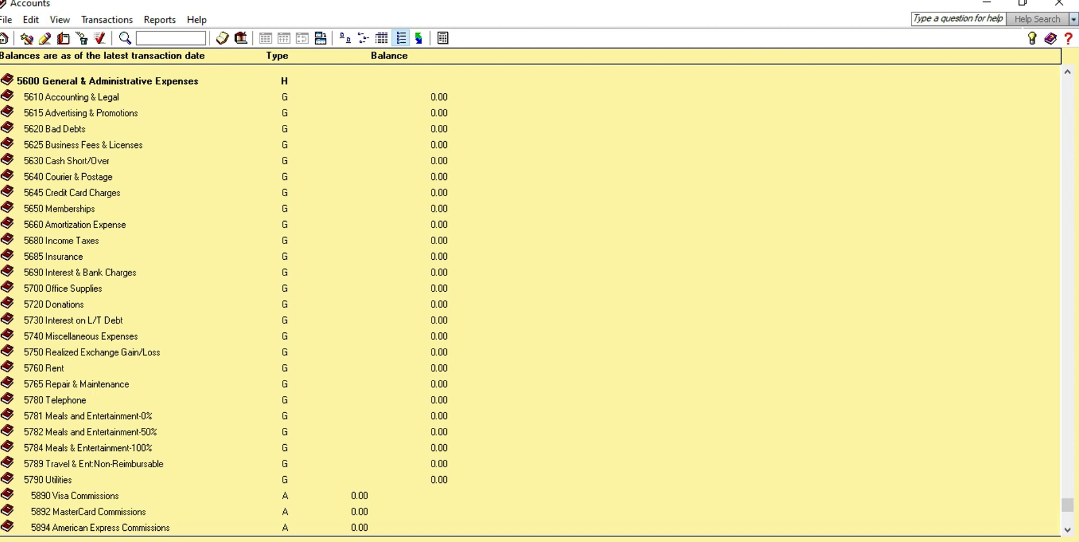
Rename ledger account 5610 Accounting & Legal as "Professional fees" and save the record
double_click(71, 97)
left_click(505, 203)
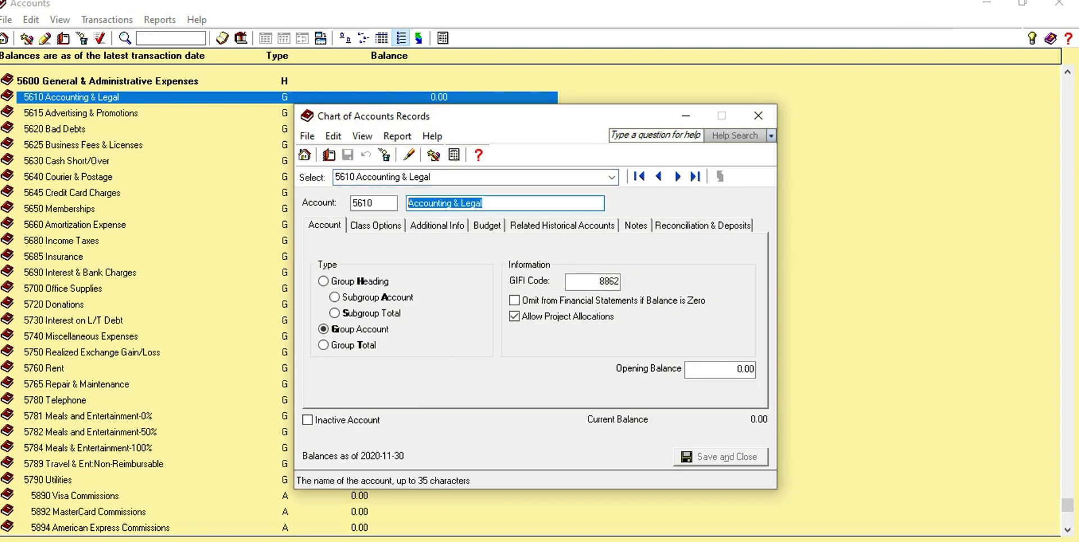
type("Pr")
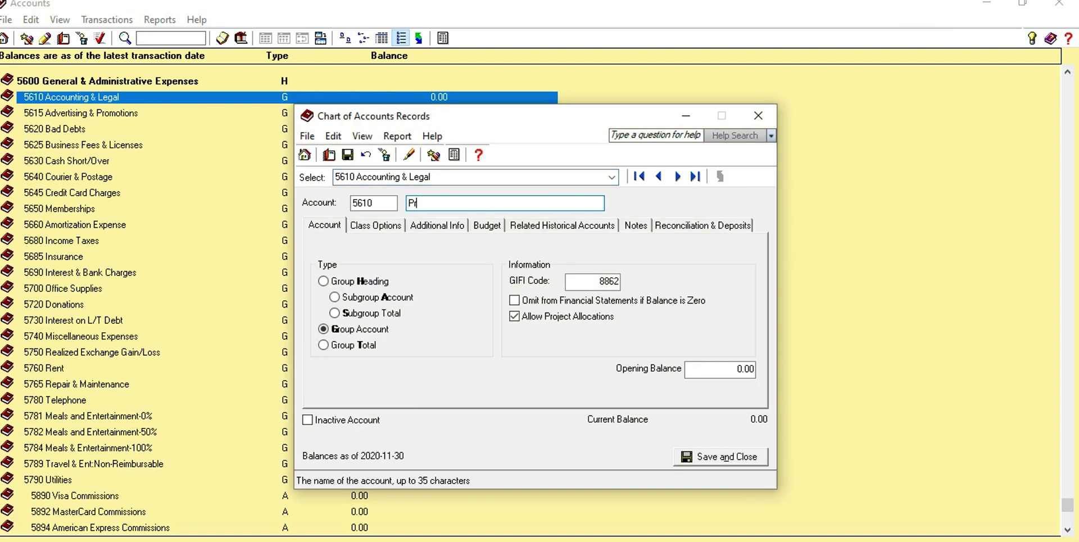
type("ofessional fees")
left_click(720, 457)
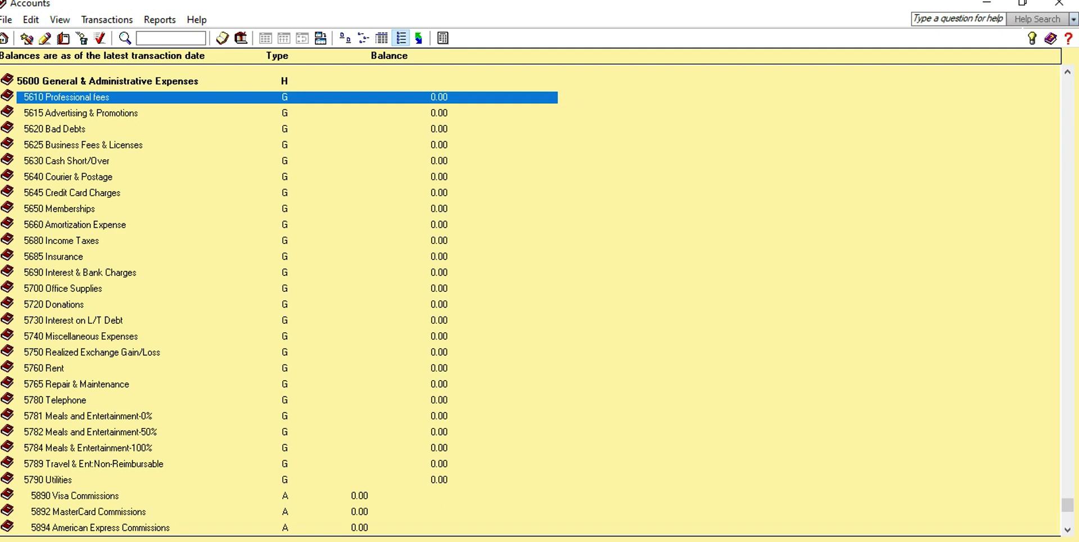
Rename payroll expense account 5410 as "Wages & Salaries-Salary" and save the record
left_click_drag(1068, 504, 1068, 474)
scroll(534, 298, "up", 2)
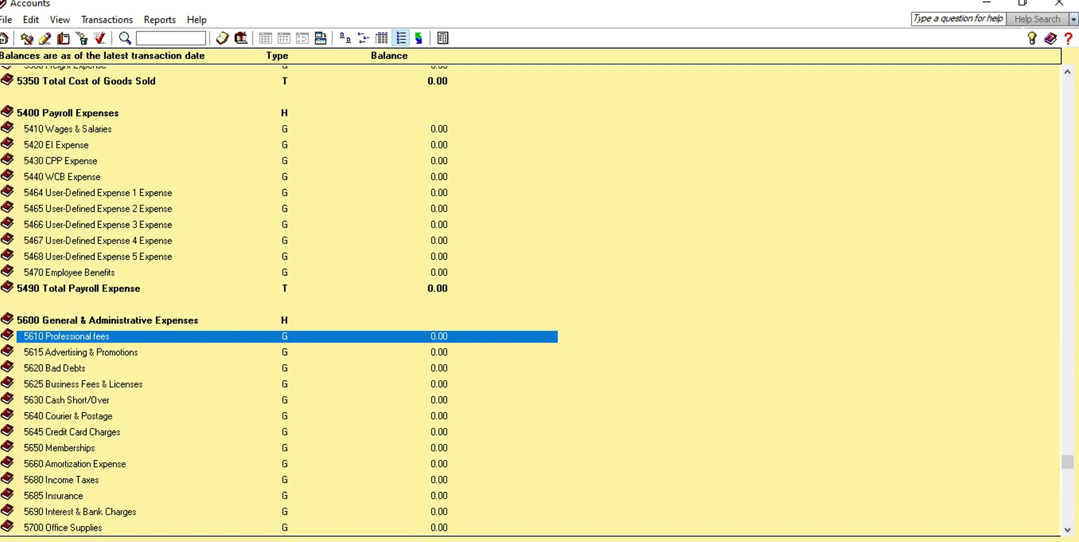
double_click(78, 130)
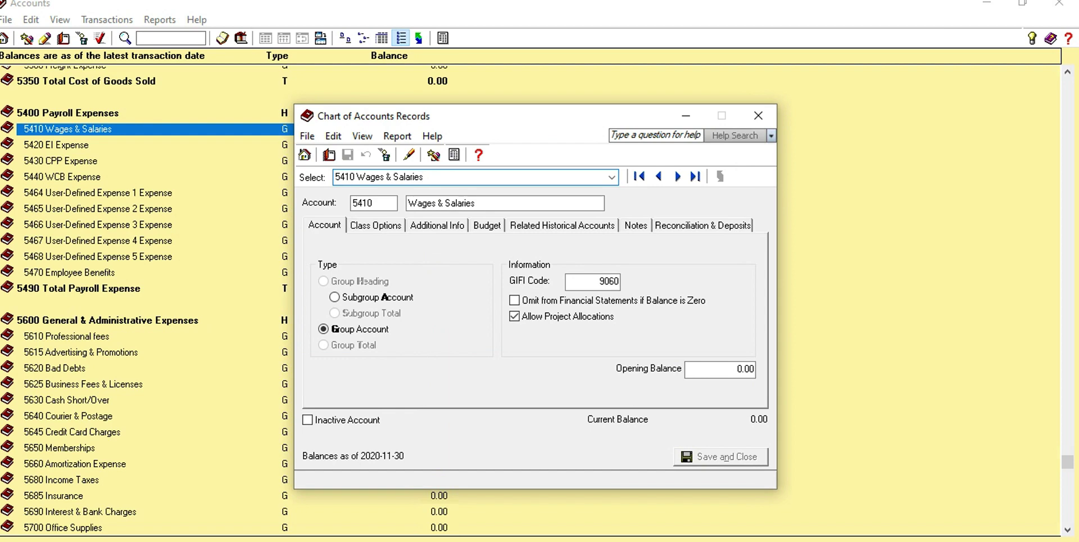
type("Salar")
key("BackSpace")
key("BackSpace")
key("BackSpace")
key("BackSpace")
key("BackSpace")
key("BackSpace")
left_click(477, 203)
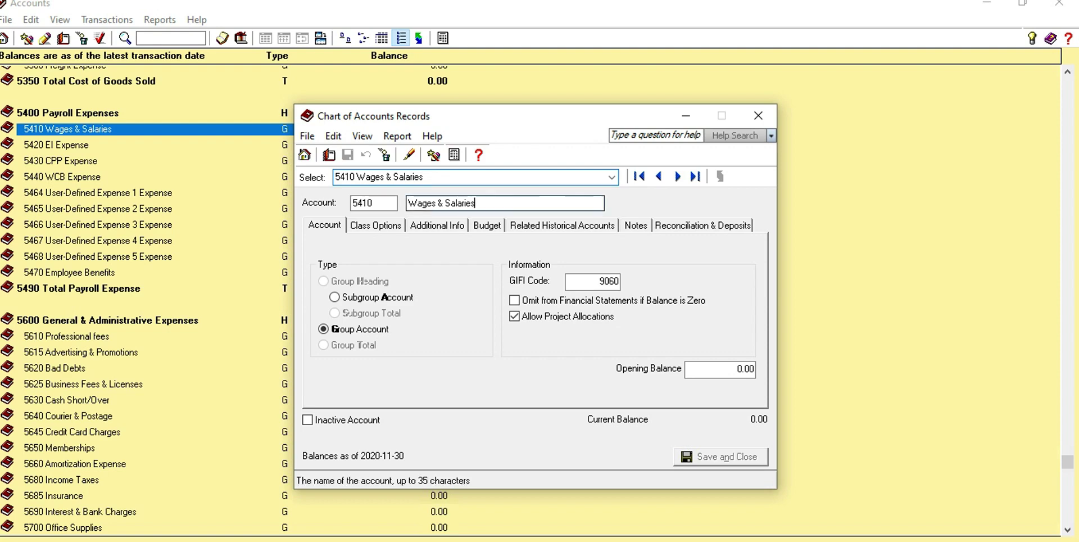
type("-")
type("Salar")
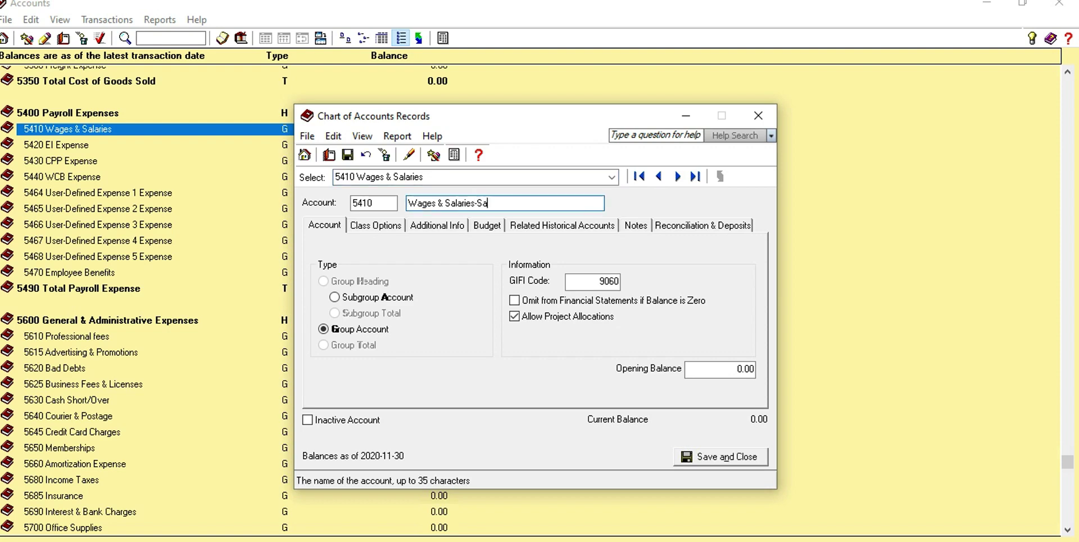
type("y")
left_click(721, 456)
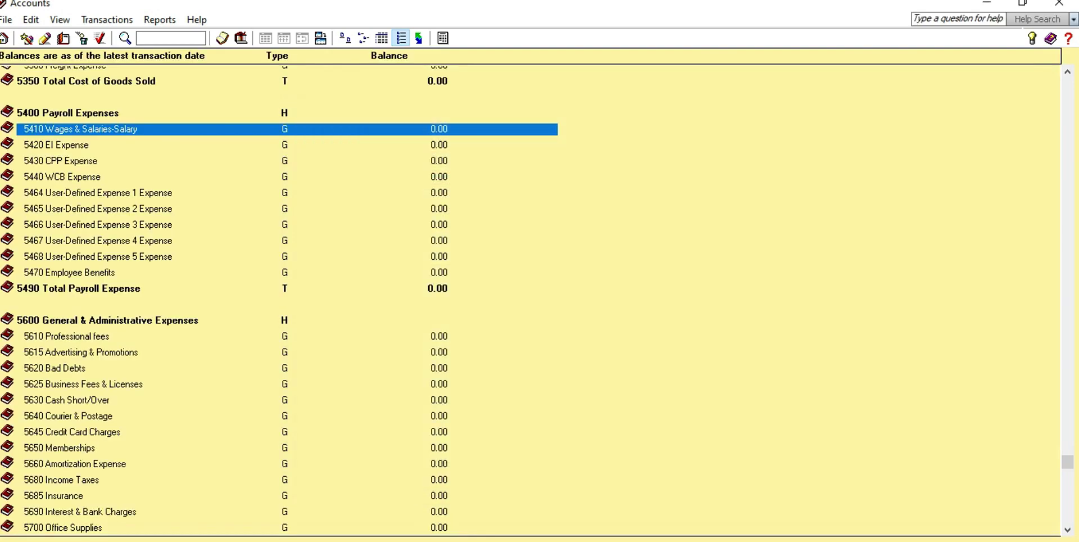
Rename payroll account 5420 EI Expense as "Wages and Benefits-EI Expense" and save the record
key("Down")
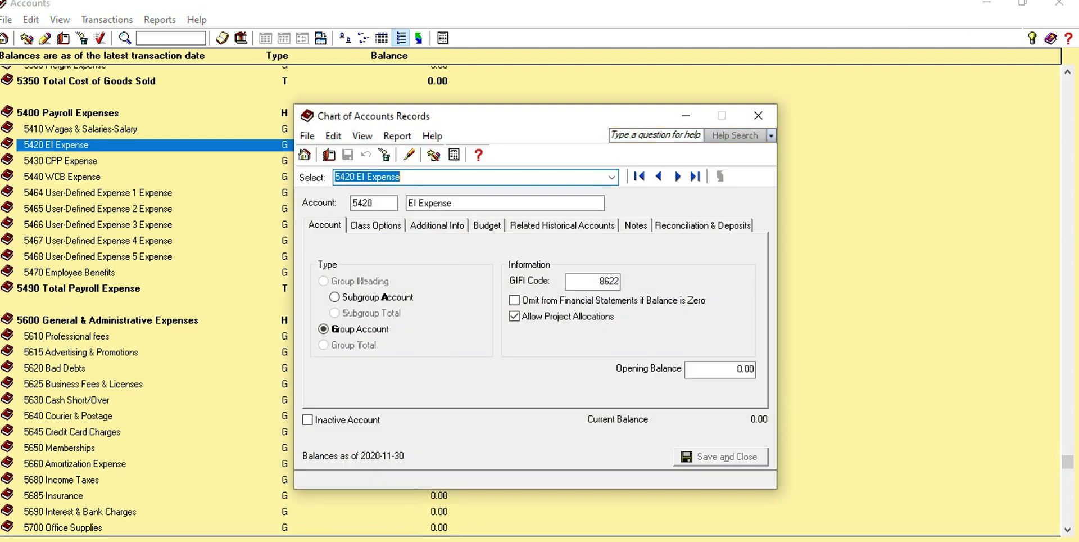
key("Return")
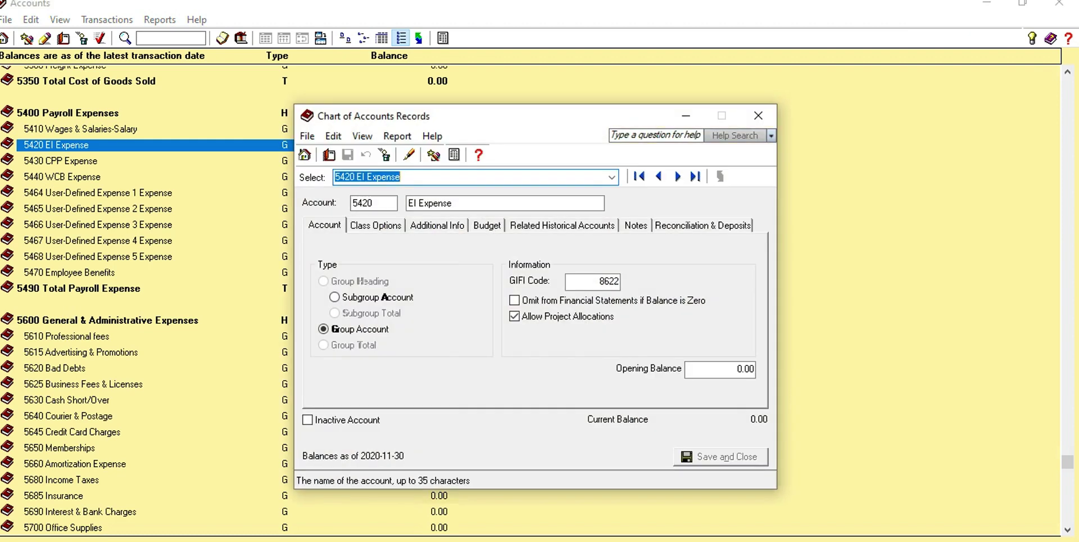
left_click(410, 203)
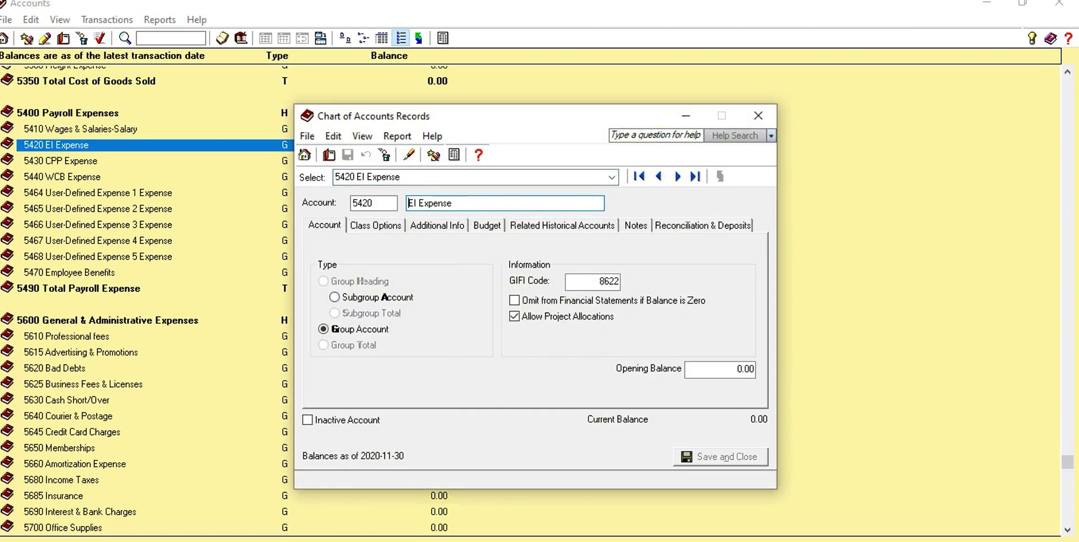
type("Wages and ")
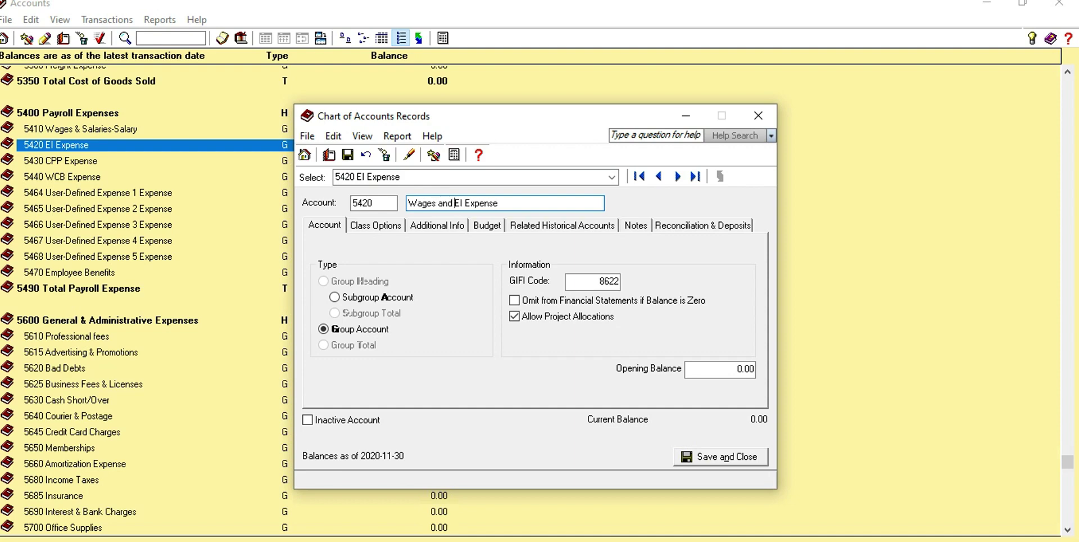
type("Benefits-")
left_click(721, 457)
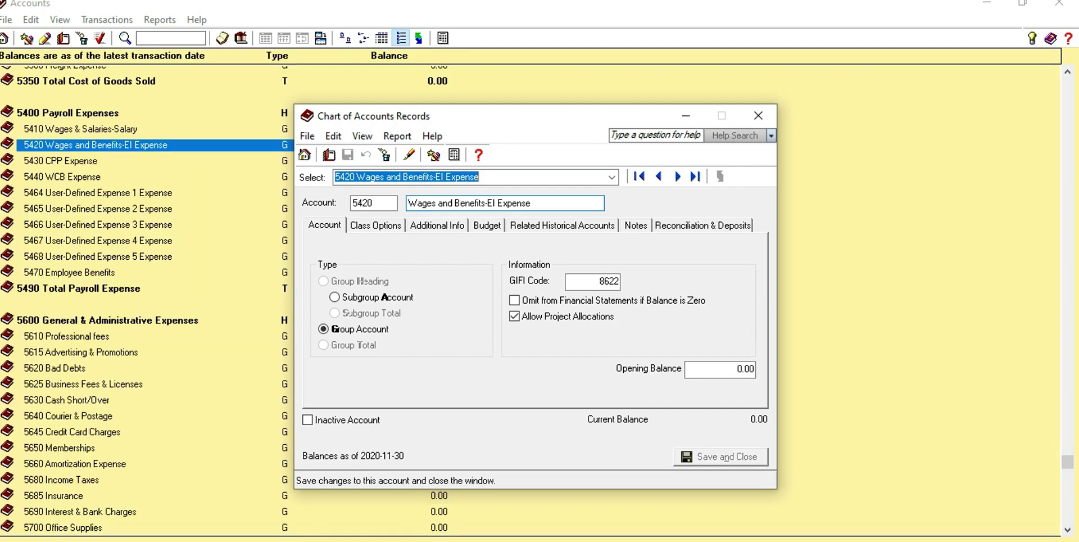
Rename payroll account 5430 CPP Expense as "Wages and Benefits-CPP Expense" and save the record
left_click(72, 161)
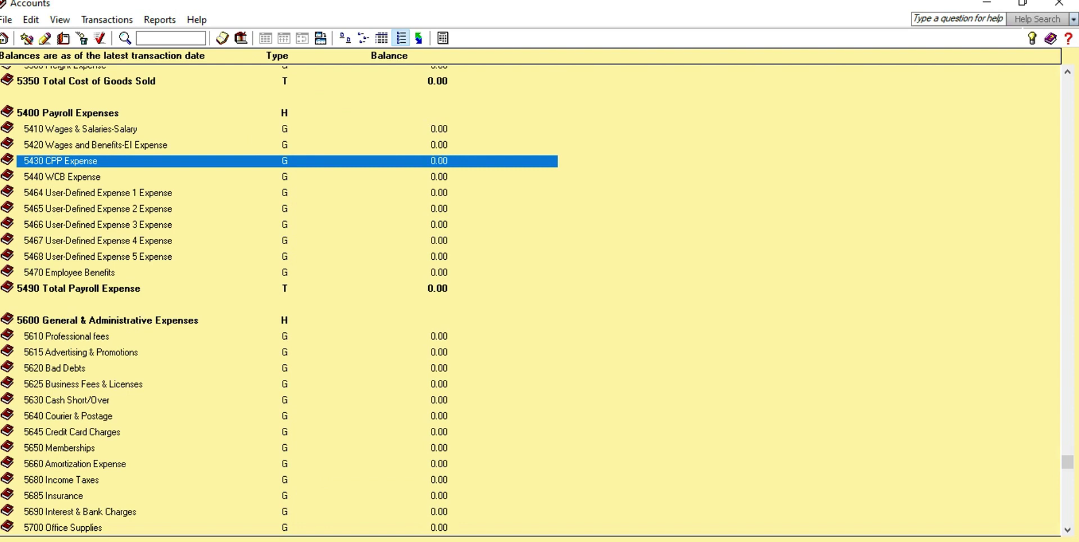
double_click(72, 162)
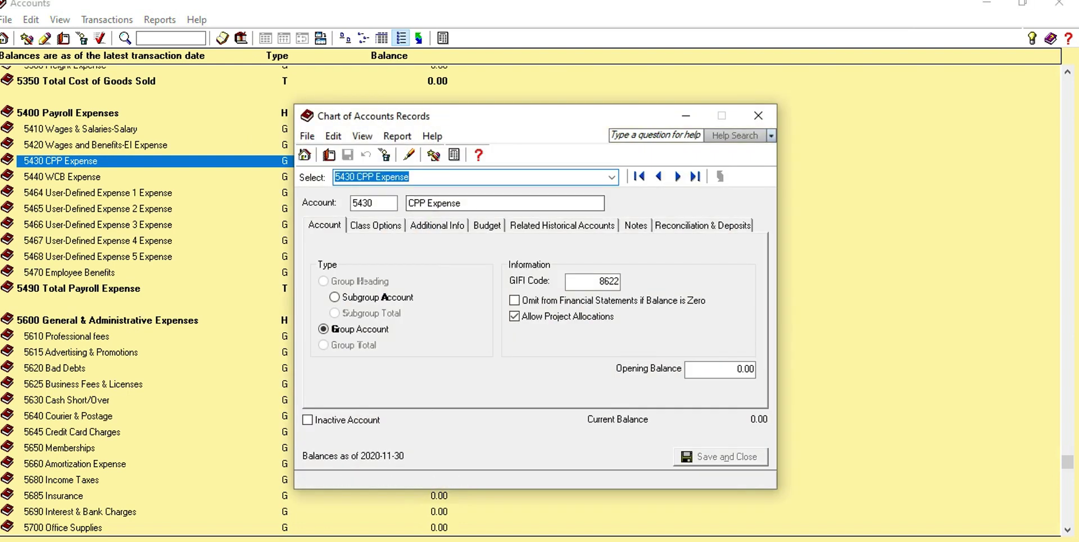
left_click(410, 203)
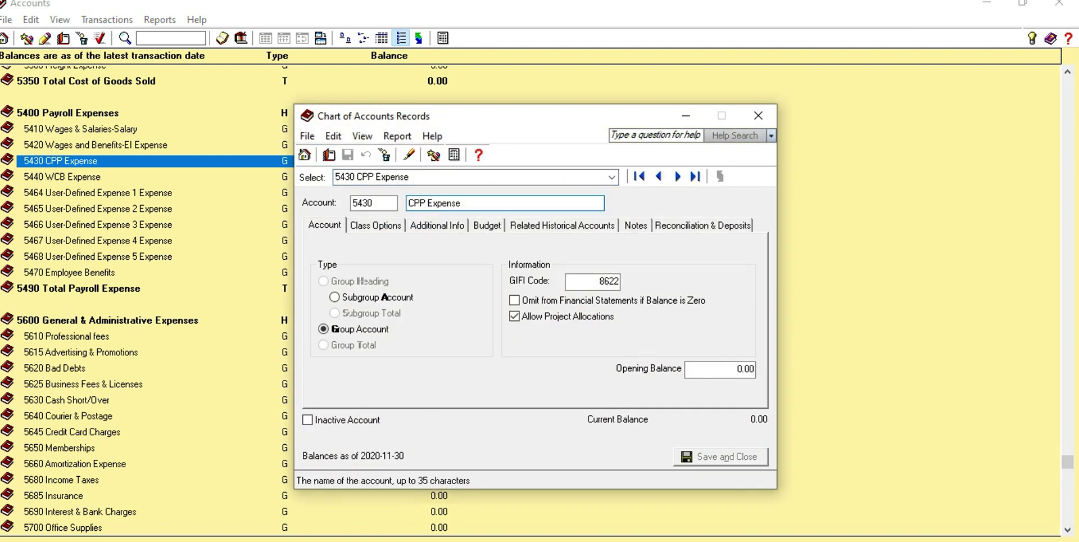
key("End")
type("s")
key("BackSpace")
type("Wages an")
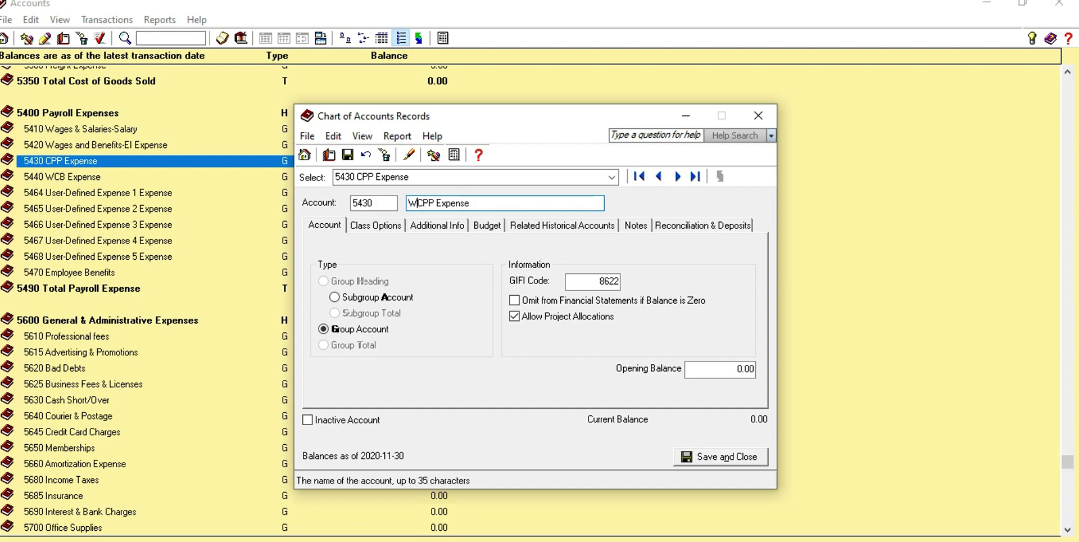
type("d Benef")
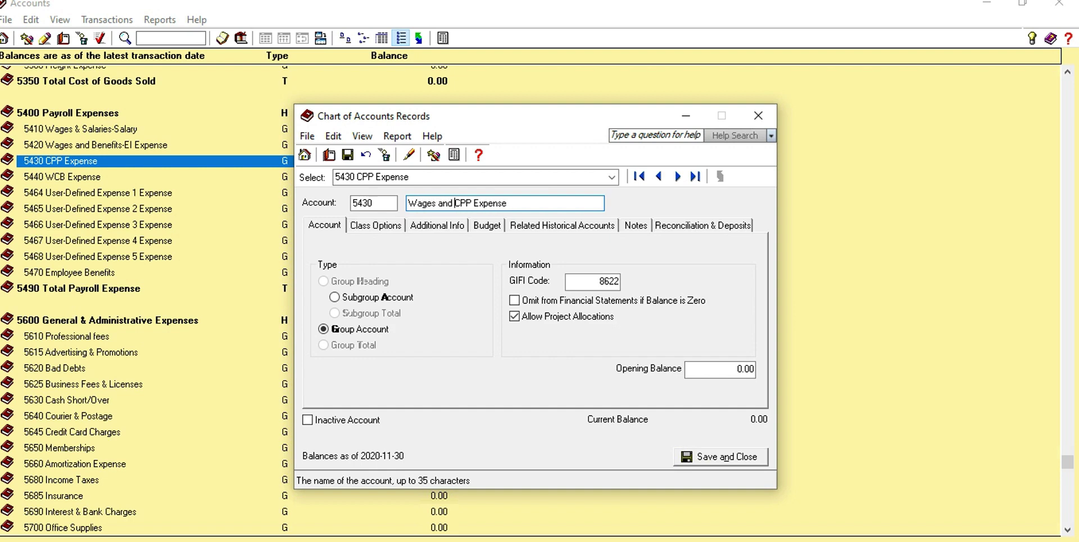
type("its-")
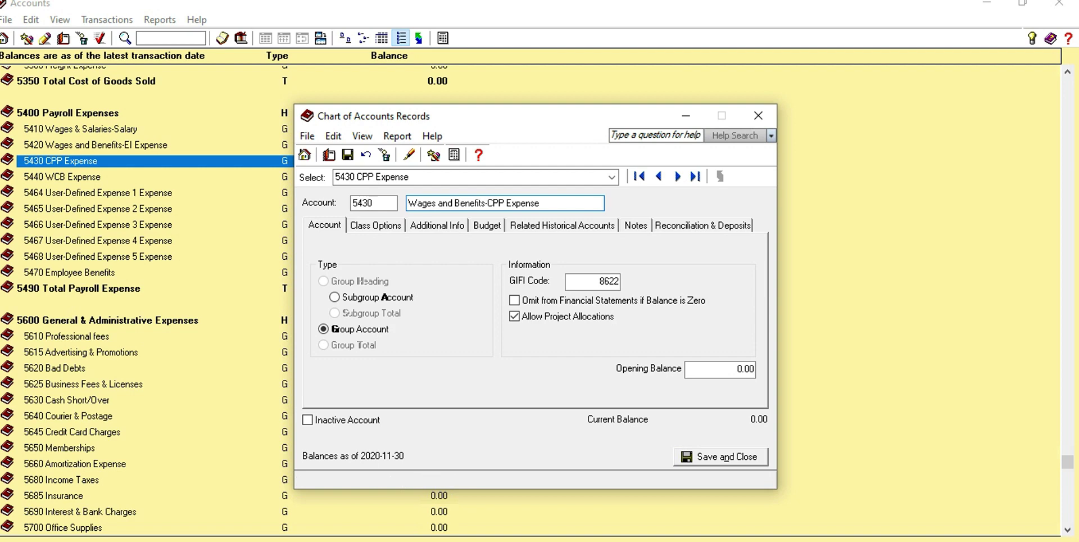
left_click(720, 456)
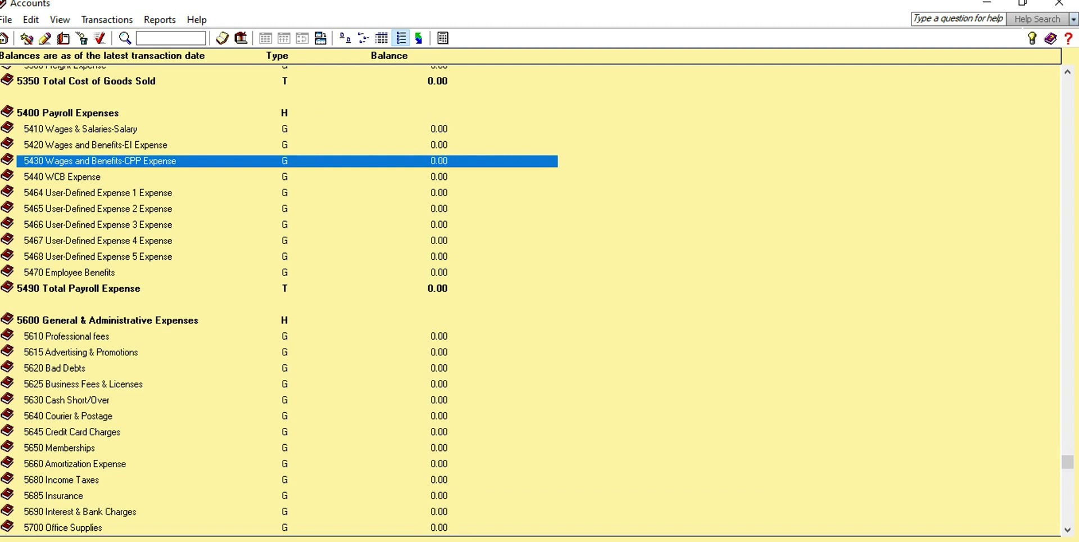
Rename payroll account 5440 WCB Expense as "Wages and Benefits-Holiday pay" and save the record
left_click(72, 177)
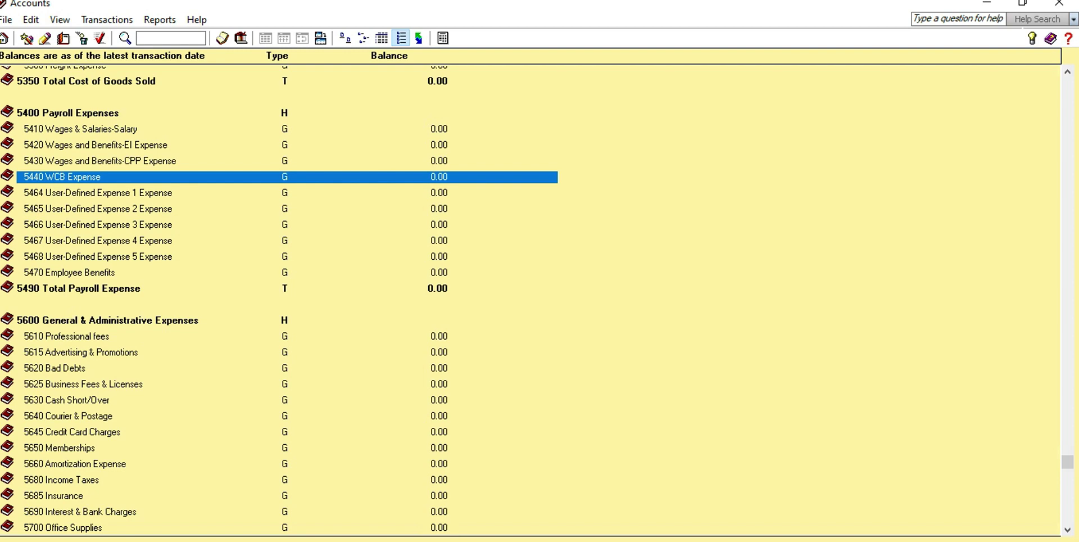
double_click(72, 177)
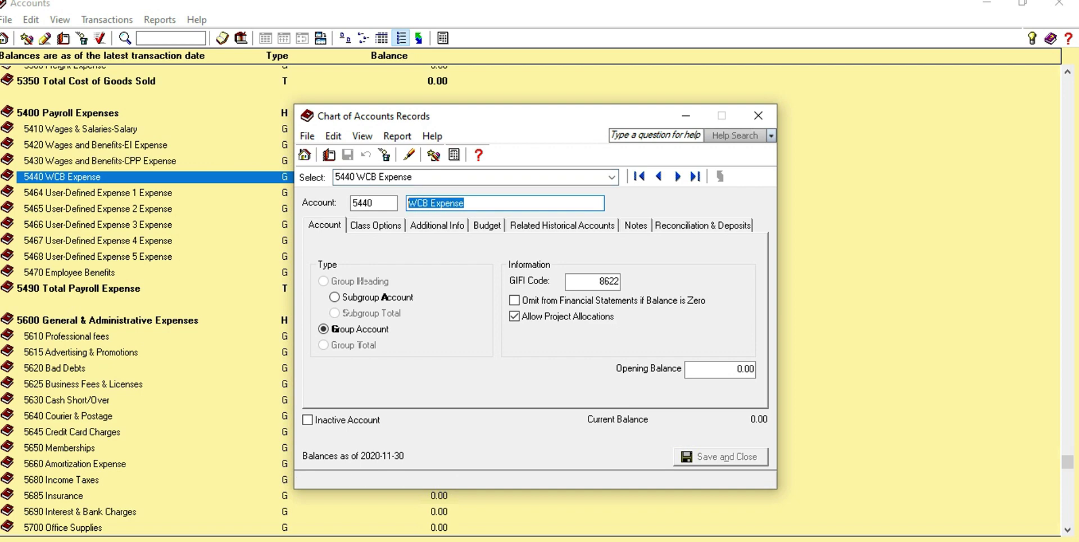
type("Wages an")
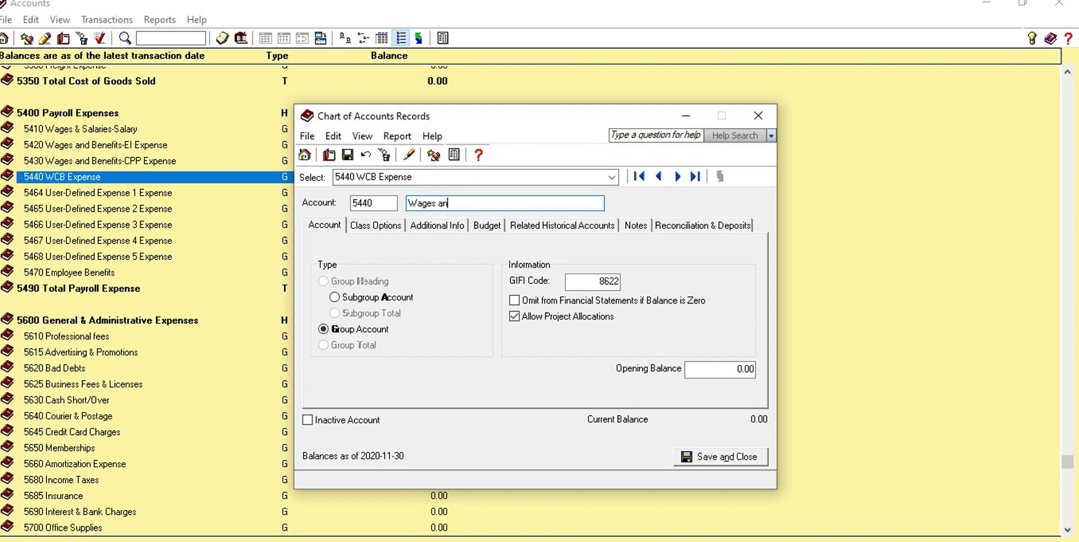
type("d Benefits-Holiday pay")
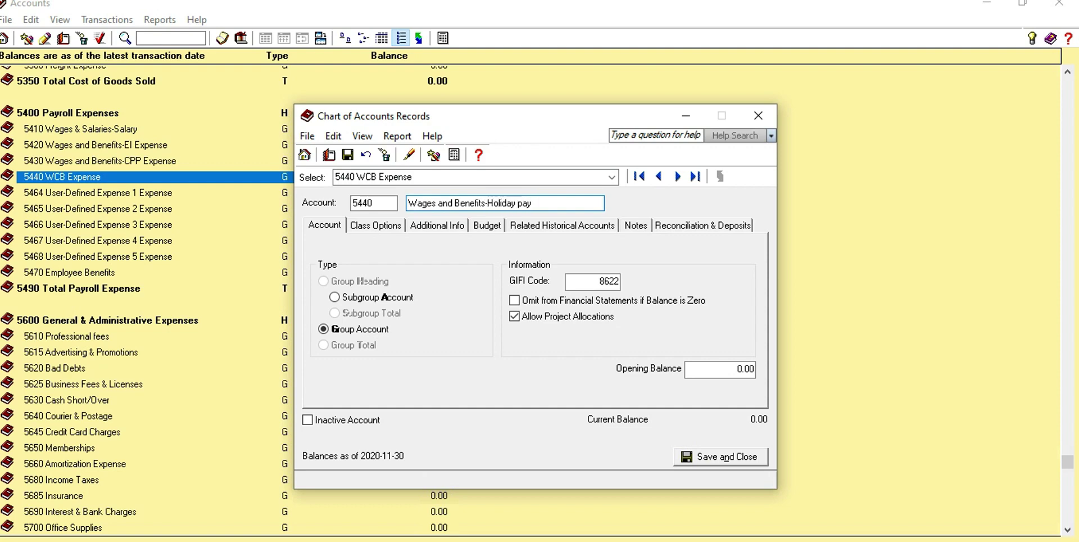
left_click(721, 457)
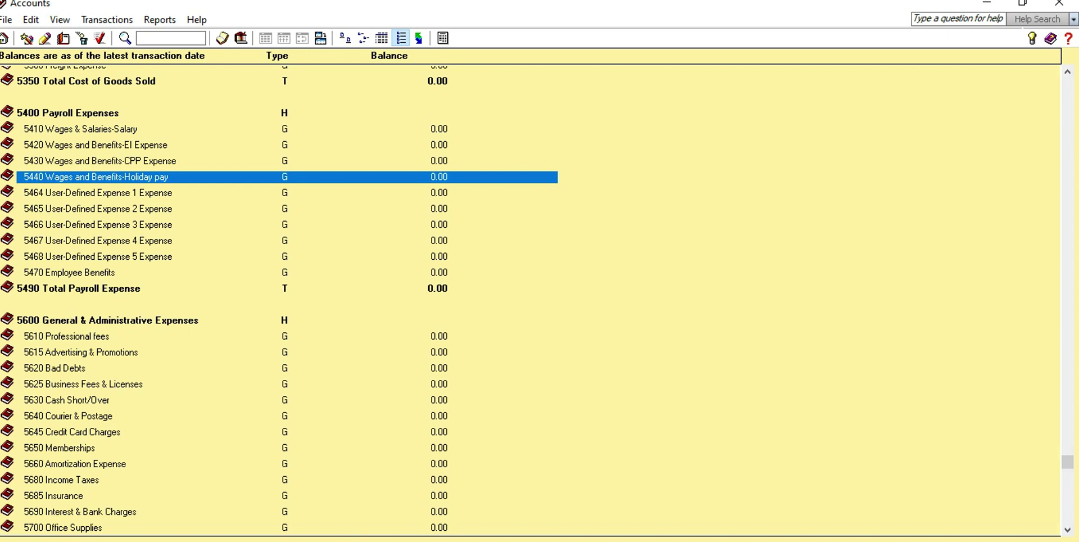
Rename ledger account 5750 Realized Exchange Gain/Loss as "Interest Income" and save the record
left_click_drag(1068, 462, 1068, 517)
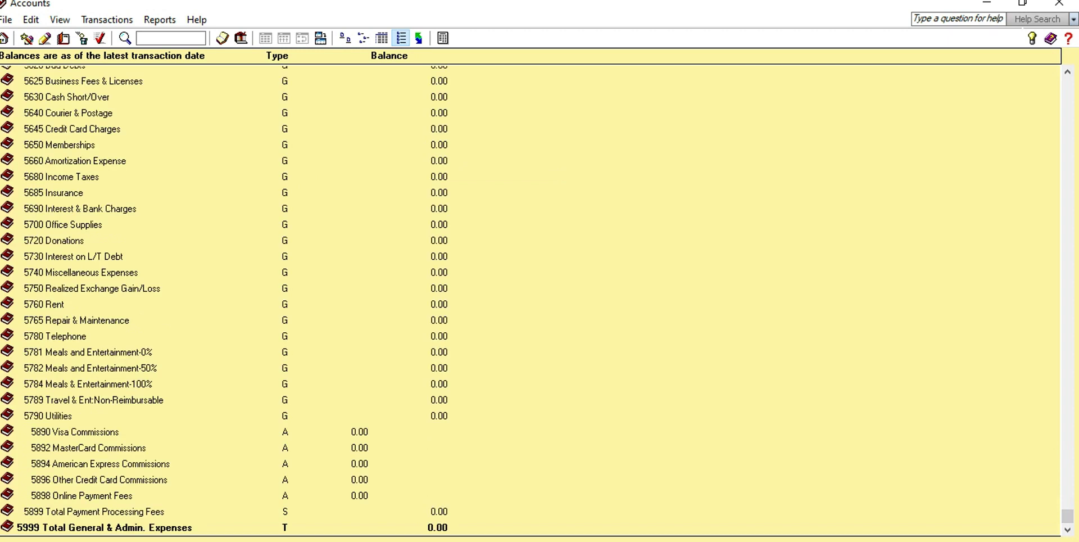
double_click(92, 288)
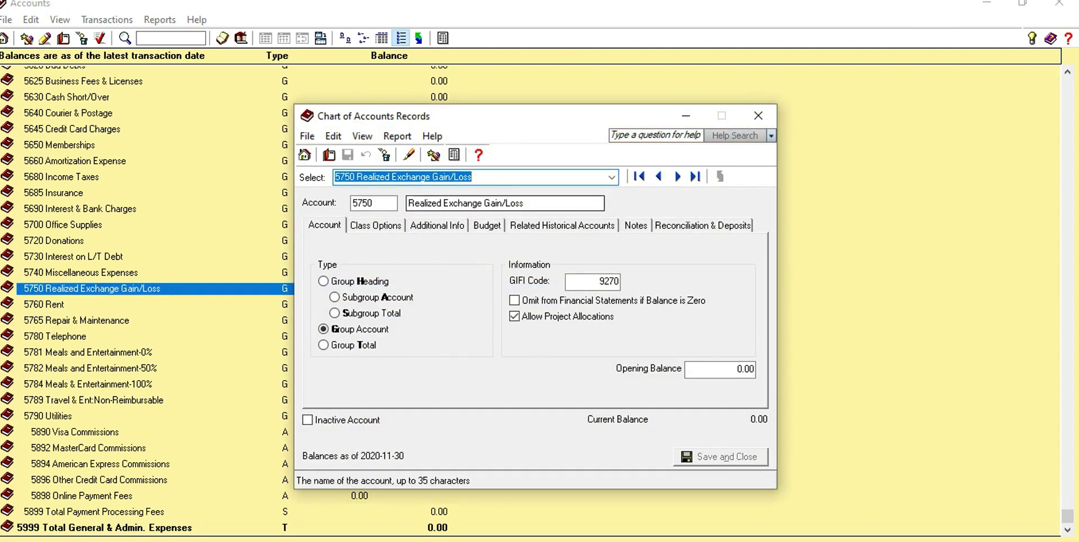
left_click_drag(529, 203, 402, 203)
type("I")
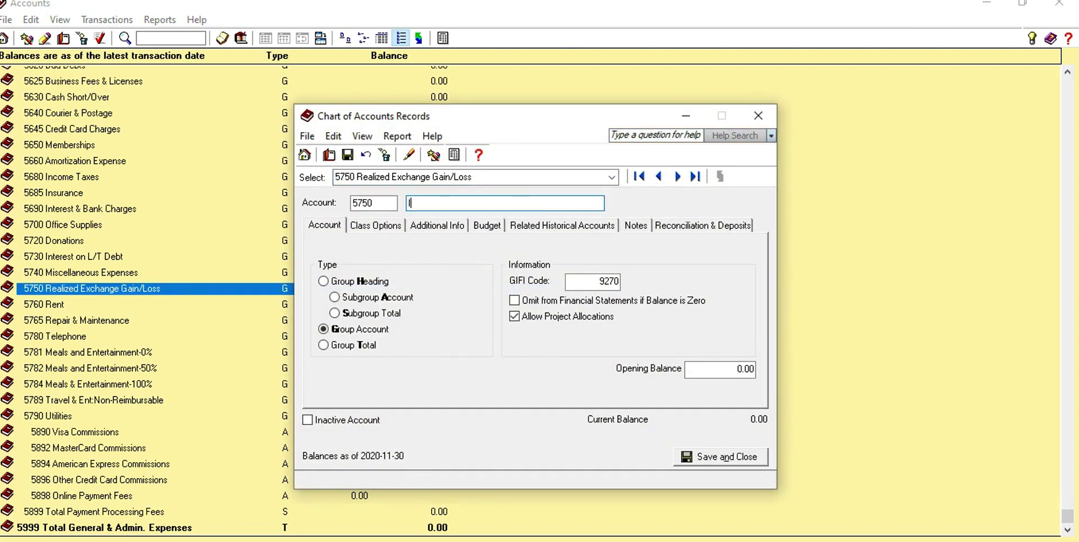
type("nterest Income")
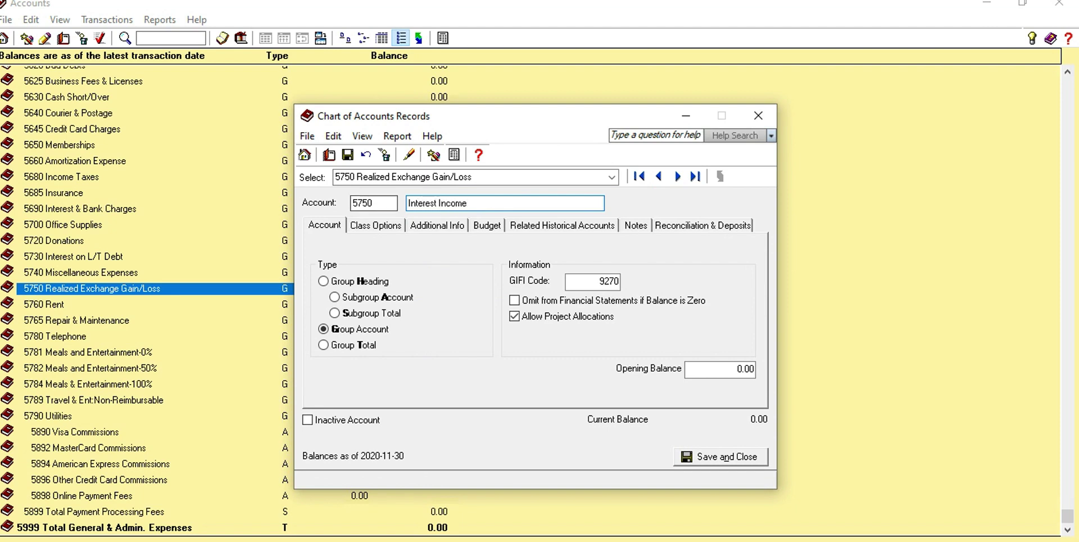
left_click(721, 456)
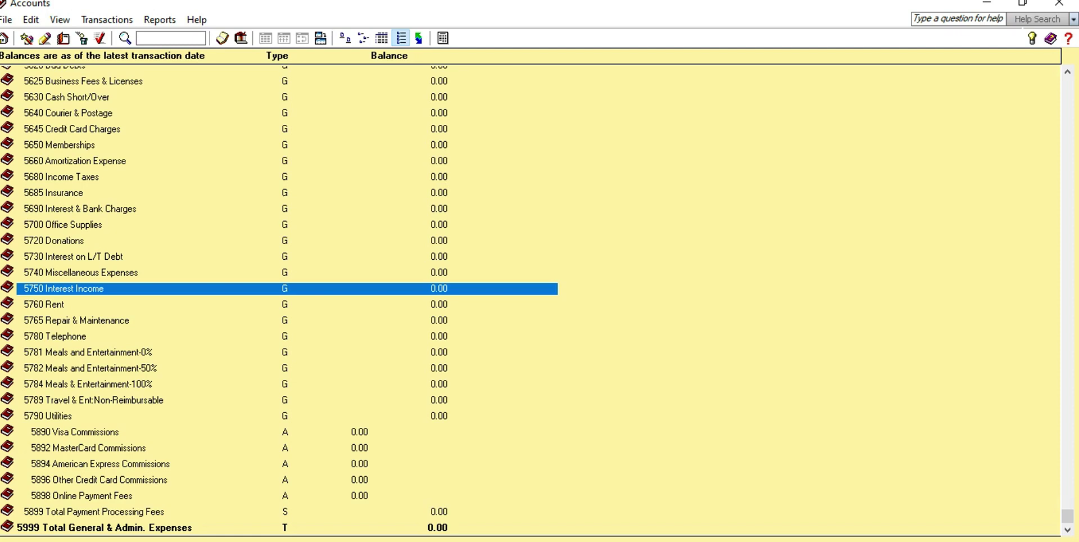
Rename ledger account 5645 Credit Card Charges as "Gain/Loss on Disposal" and save the record
double_click(73, 129)
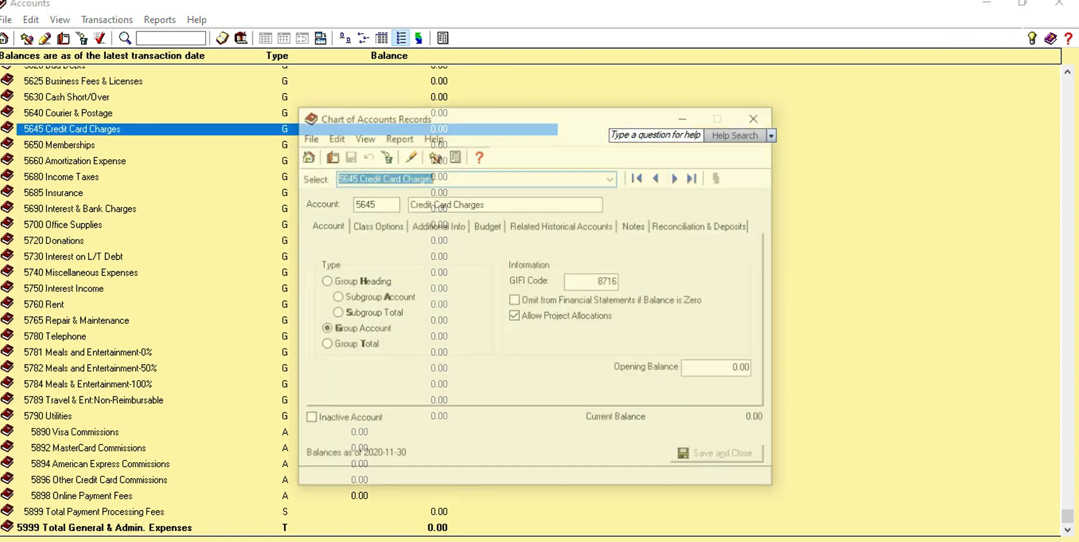
left_click_drag(494, 204, 407, 204)
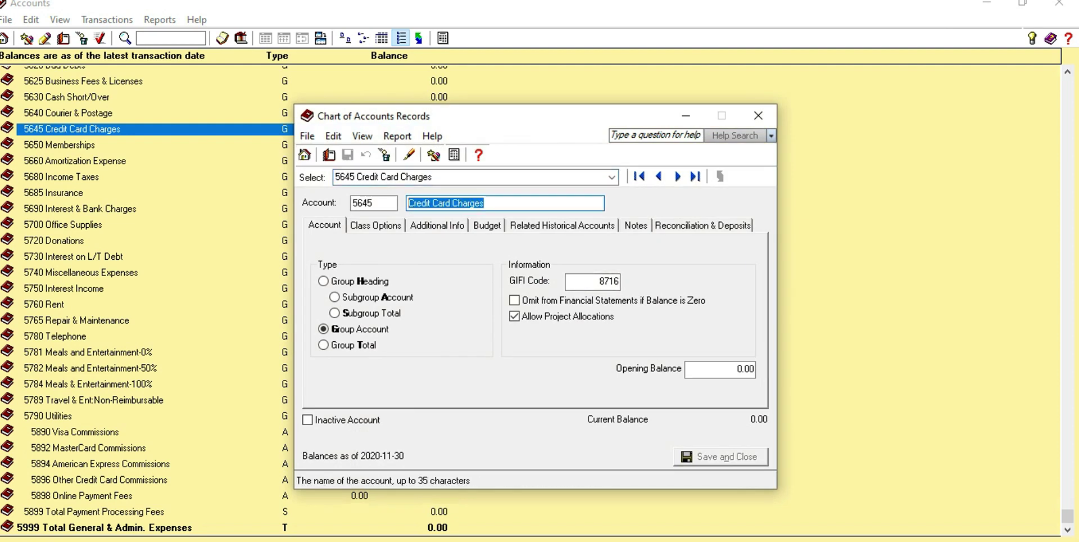
type("Gain")
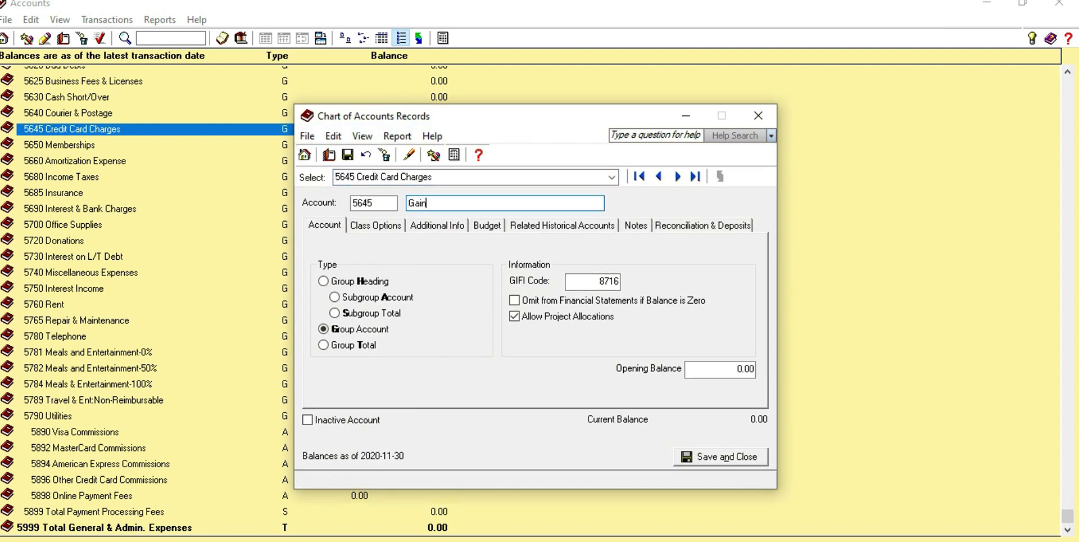
type("/Loss on Disposal")
left_click(721, 457)
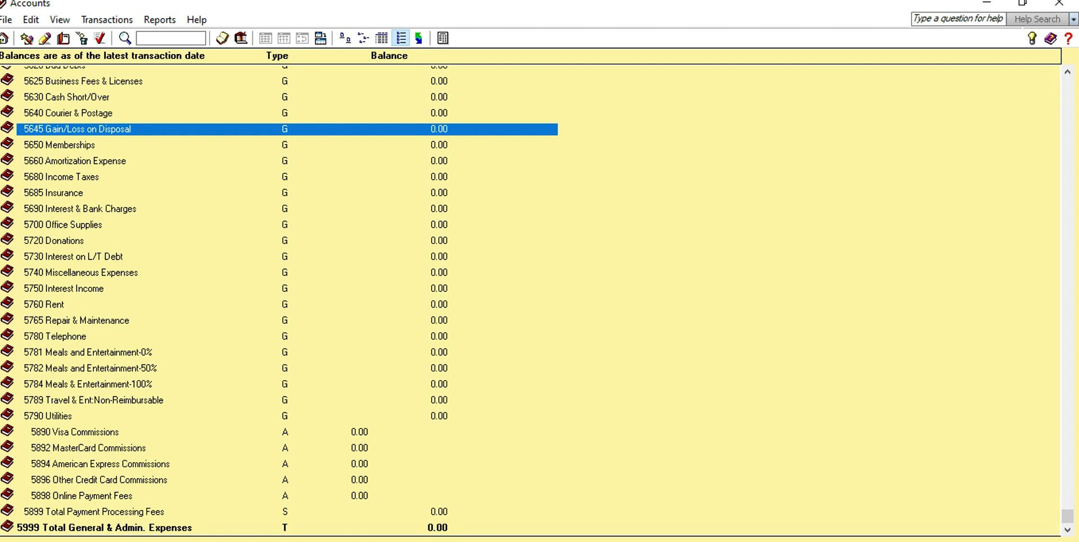
Rename ledger account 5680 Income Taxes as "Income Taxes Expense" and save the record
left_click(62, 177)
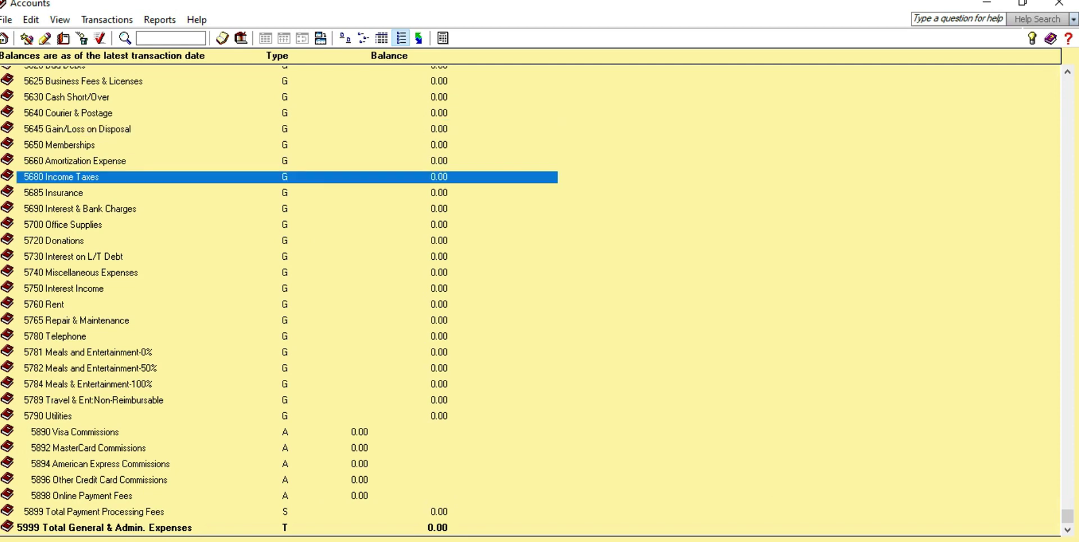
double_click(62, 177)
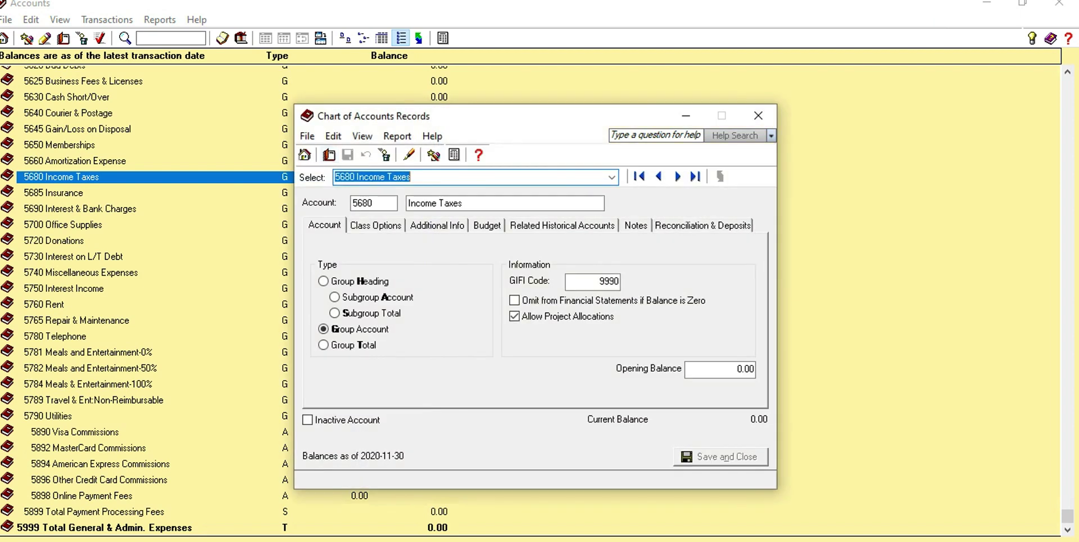
left_click(478, 203)
type("Exp")
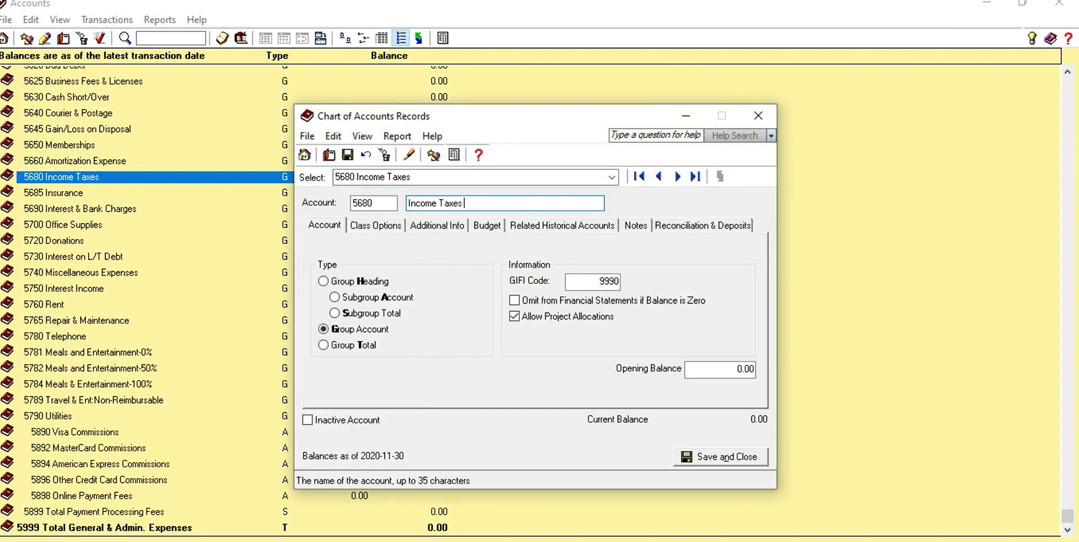
type("ense")
left_click(722, 456)
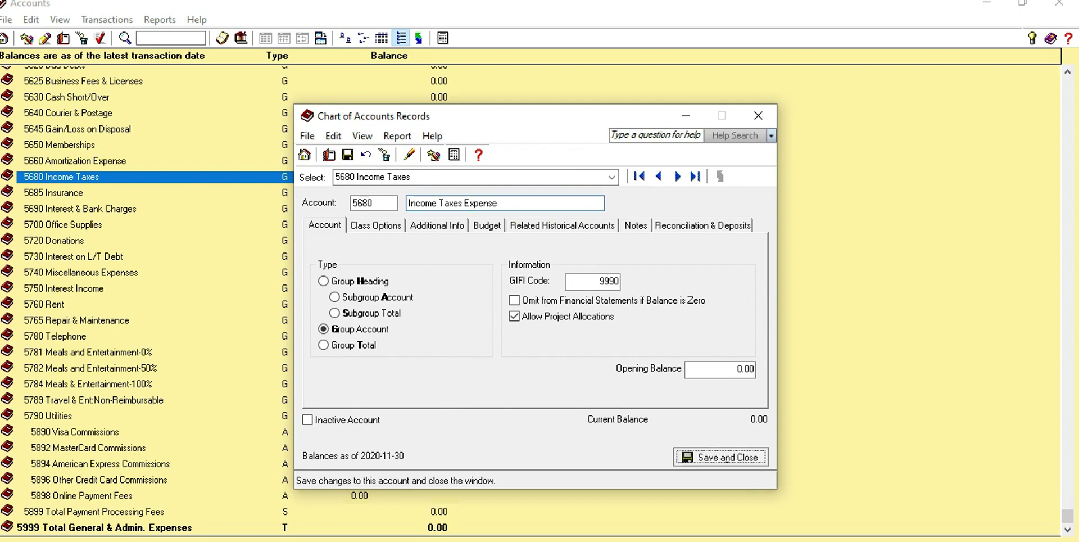